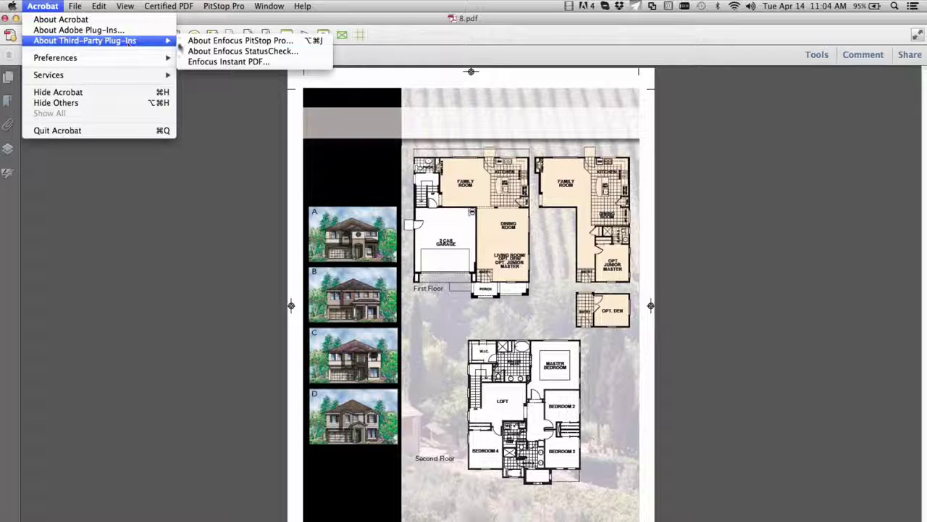
View the PitStop Pro licence status on the License tab of its About dialog.
click(208, 42)
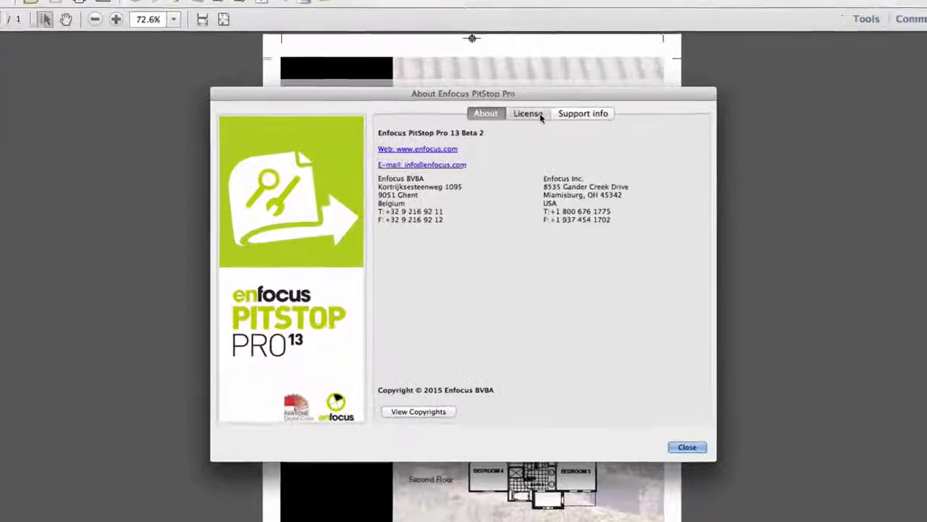
click(531, 139)
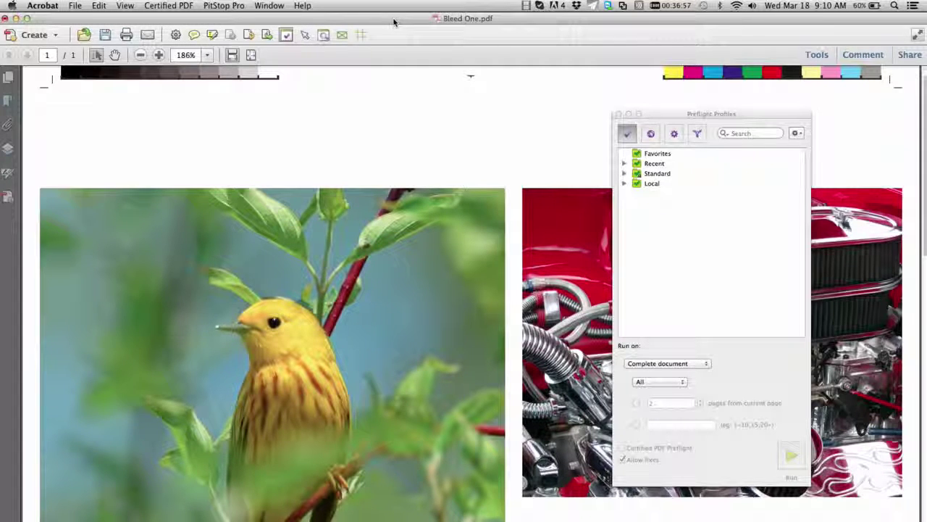
Start a new preflight profile, enable checks without restriction and add the Page box layout check.
click(796, 133)
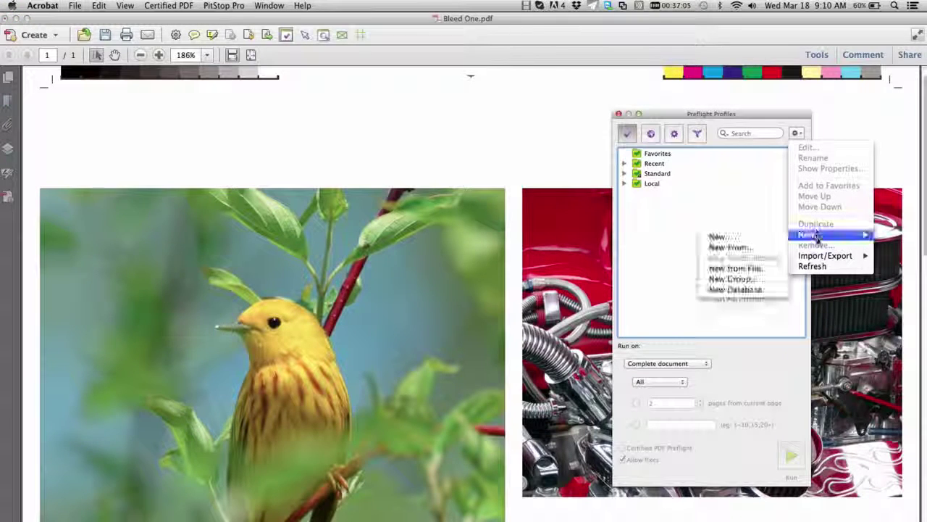
click(768, 244)
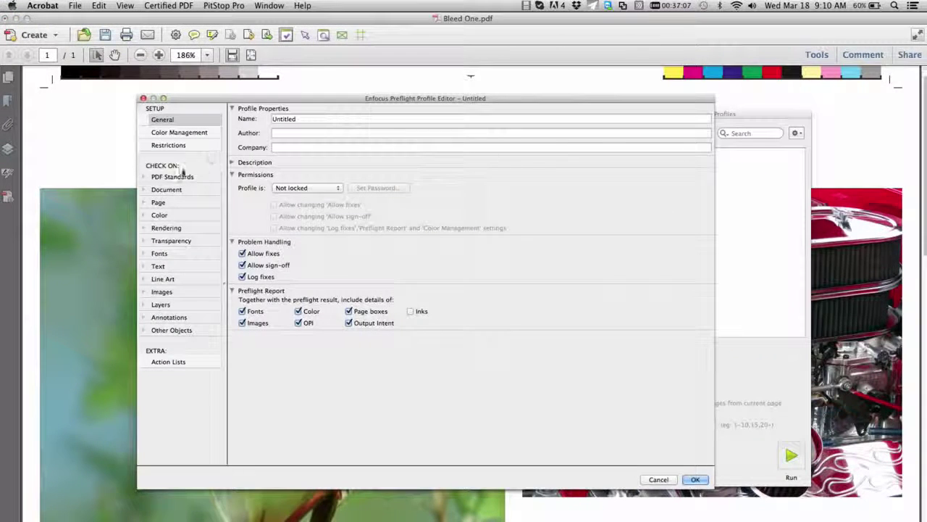
click(147, 204)
click(246, 140)
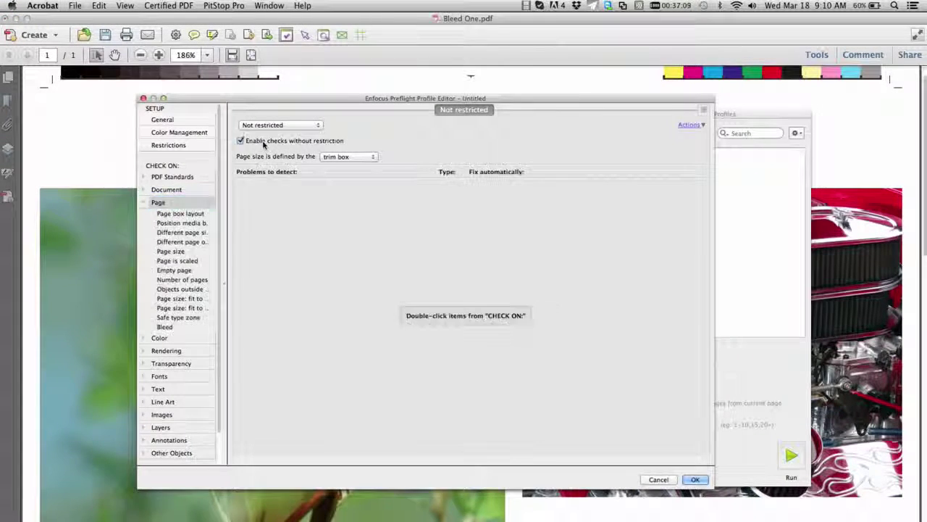
click(186, 214)
double_click(185, 214)
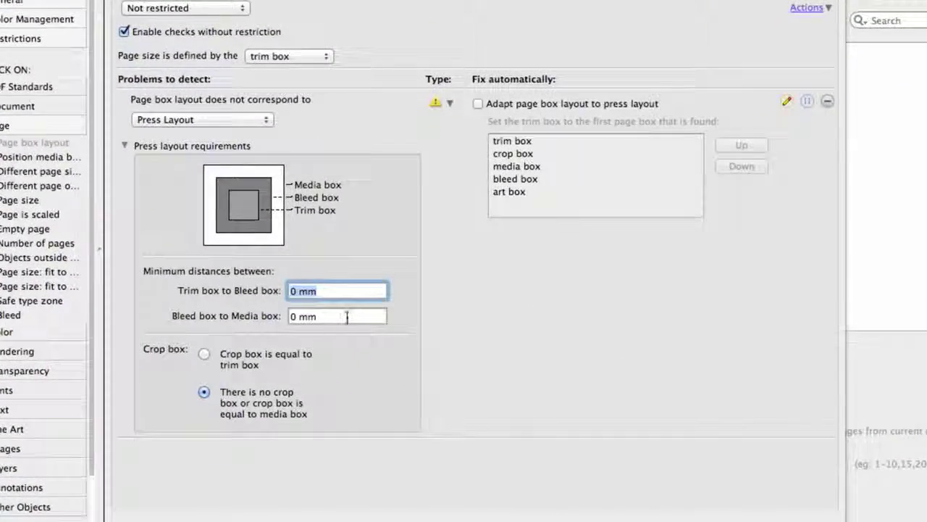
Add the Bleed check, review its trim-box margin and bleed values, and save the profile.
click(347, 316)
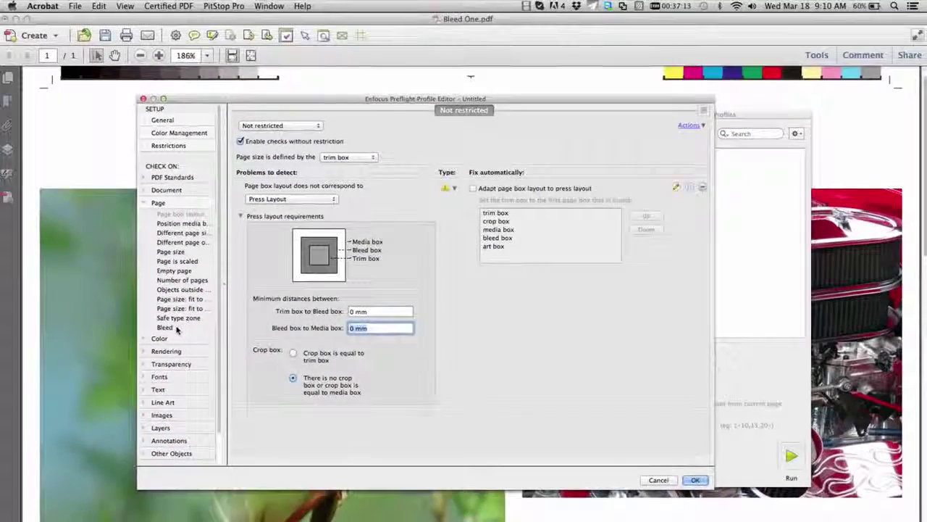
double_click(63, 313)
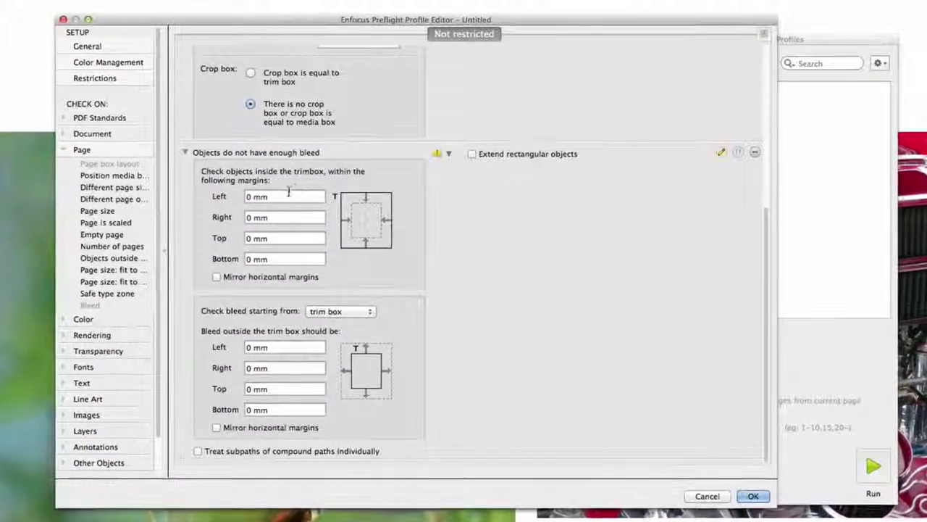
click(321, 239)
click(309, 352)
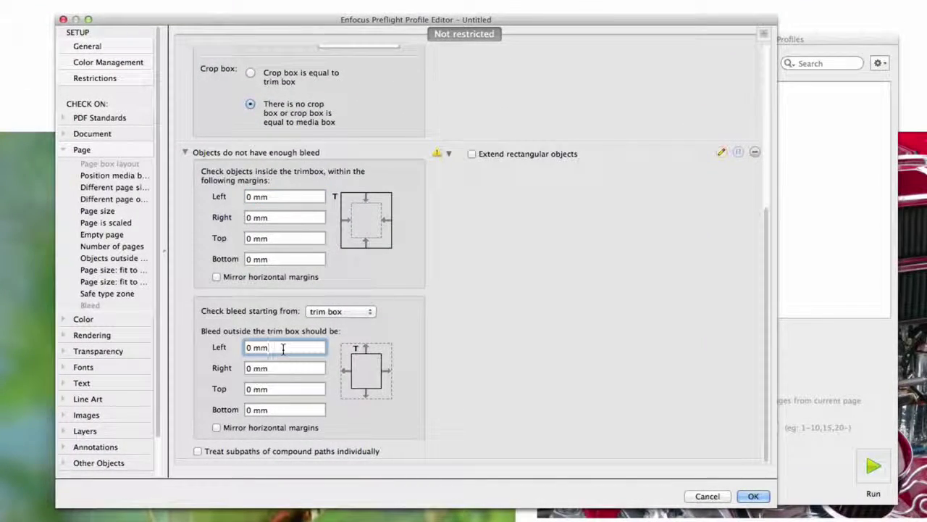
scroll(342, 314, up, 10)
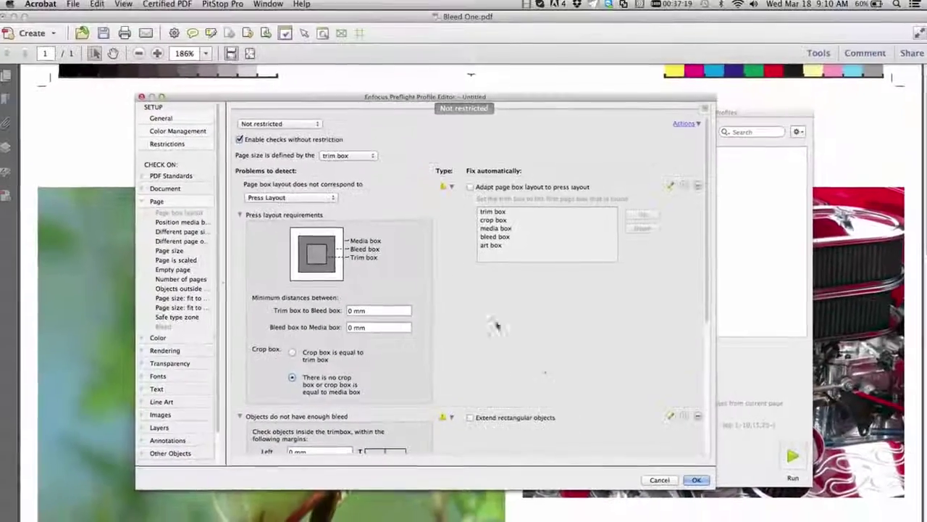
click(694, 480)
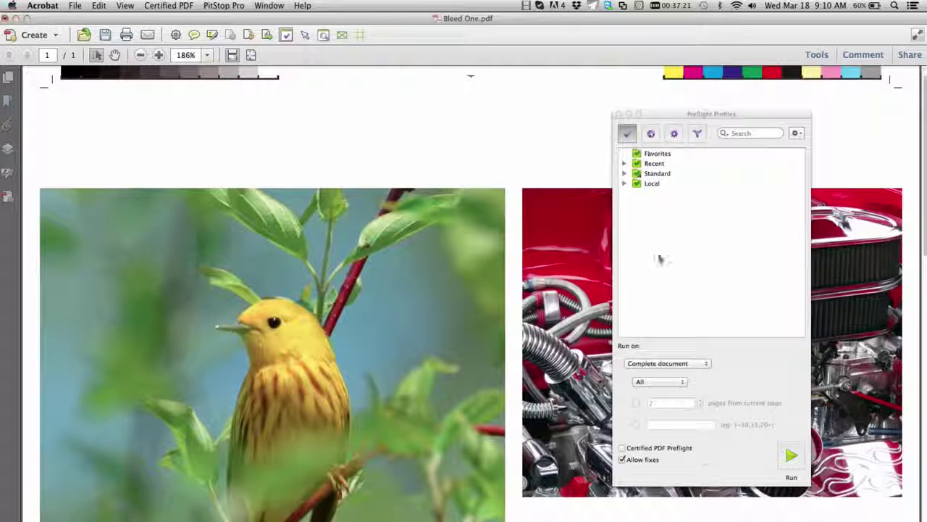
Close the Preflight Profiles list and turn on Show Page Boxes under PitStop View.
click(619, 115)
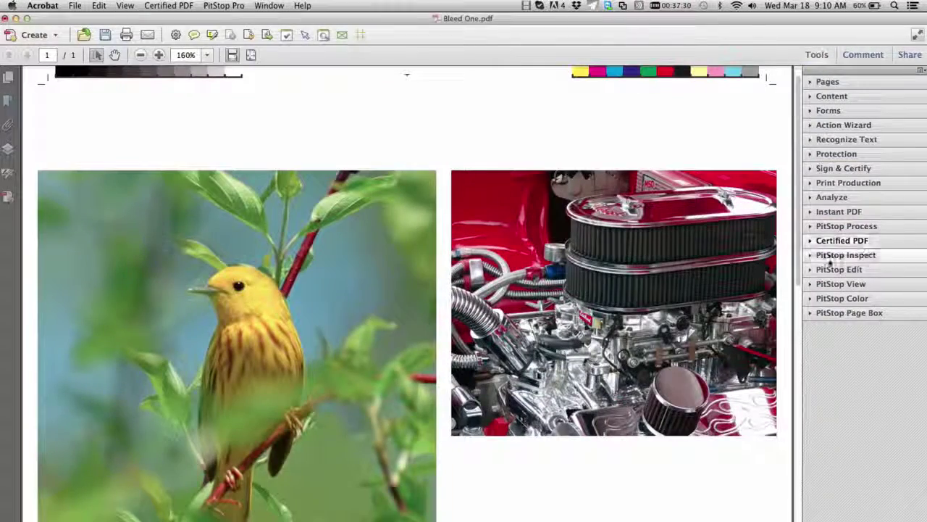
click(826, 284)
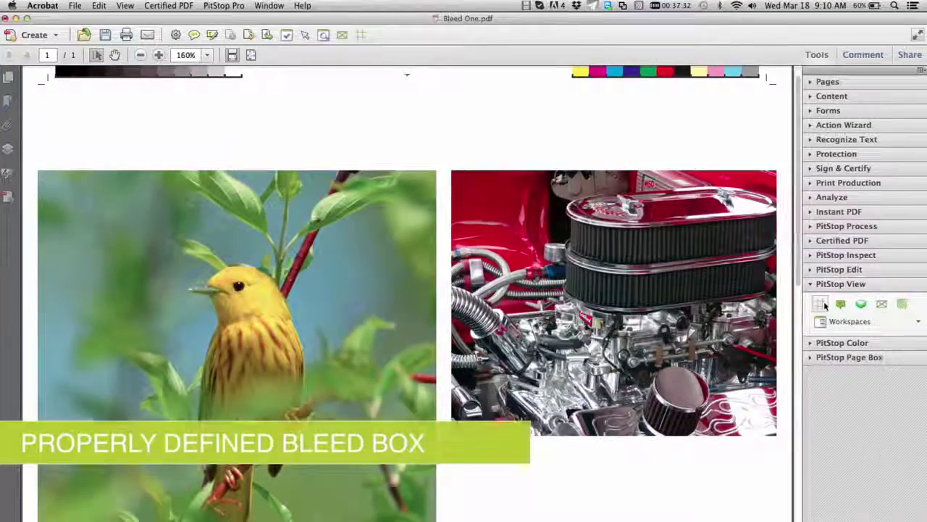
click(824, 305)
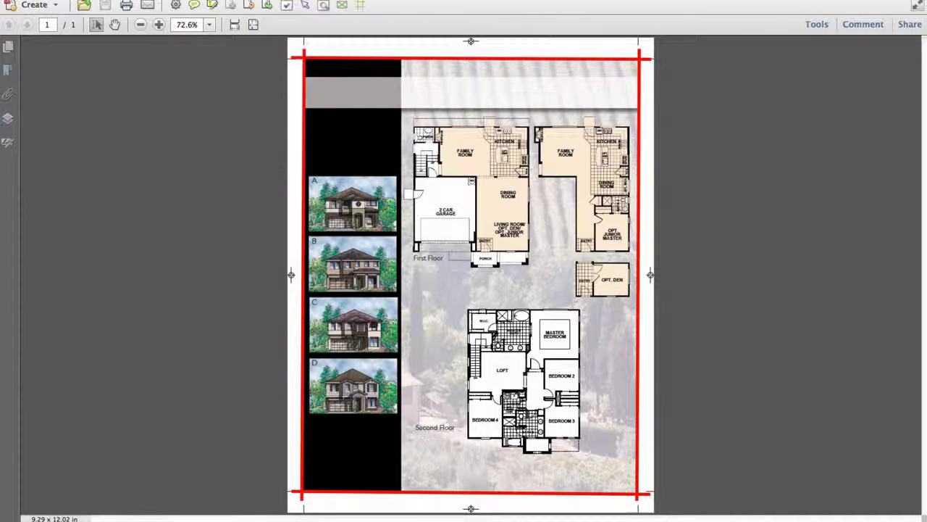
Turn on Show Page Boxes for the floor plan, preview it in wireframe, then close Tools.
click(817, 24)
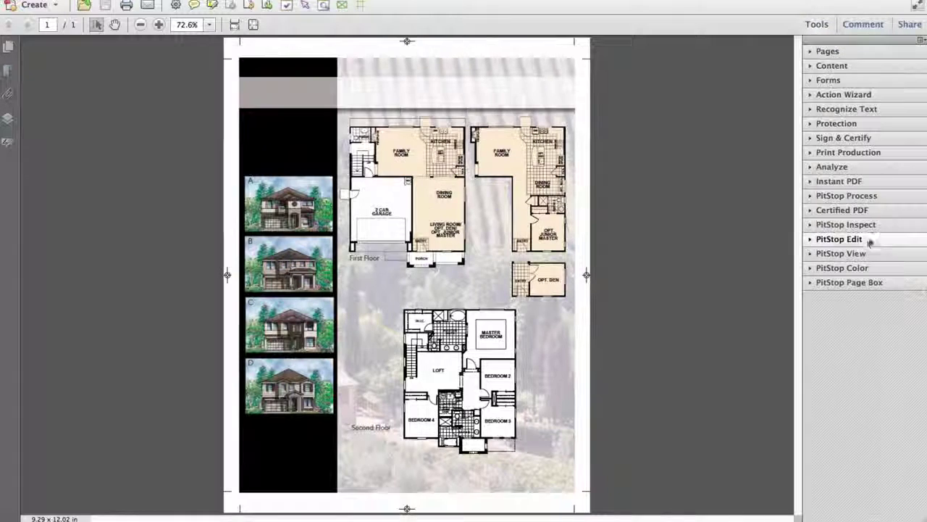
click(815, 254)
click(820, 276)
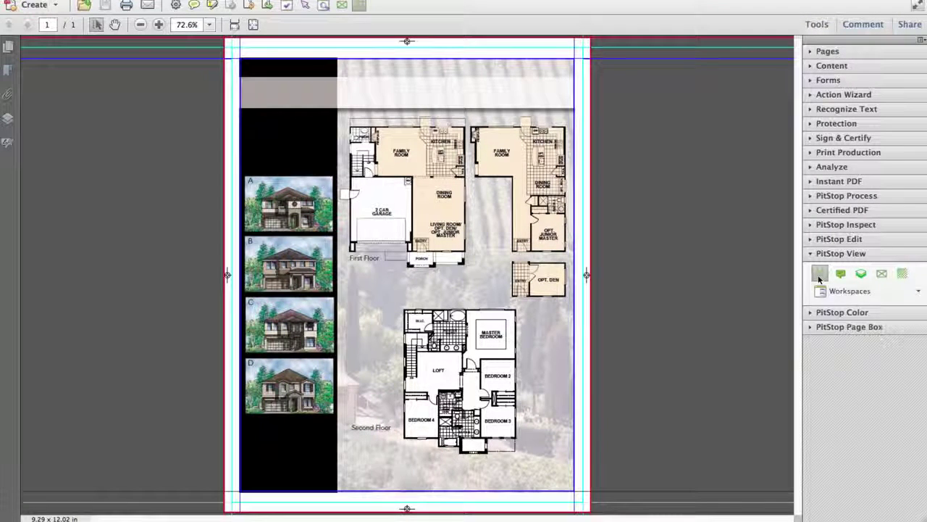
click(817, 25)
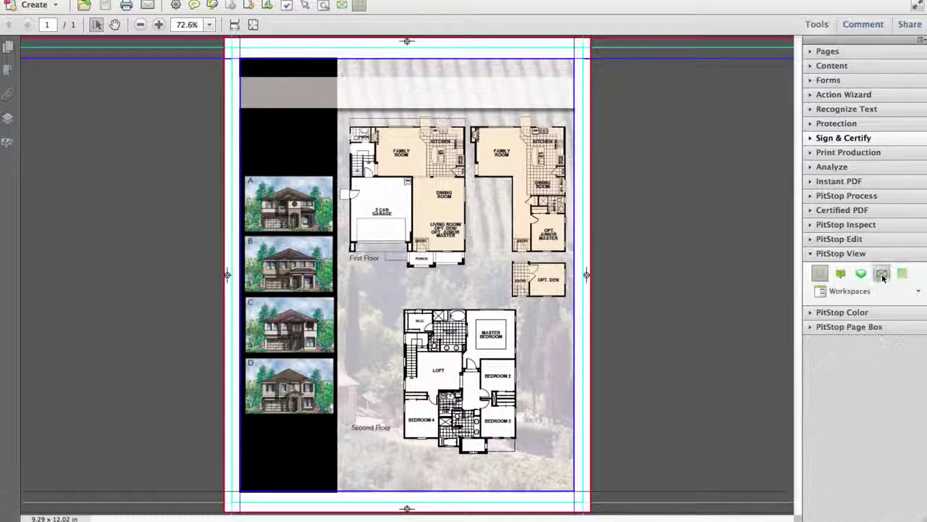
click(882, 275)
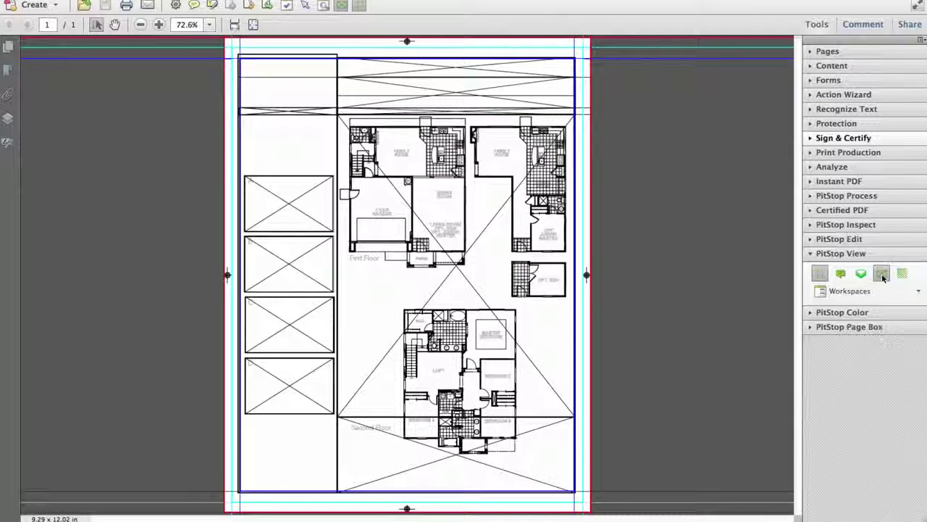
click(821, 26)
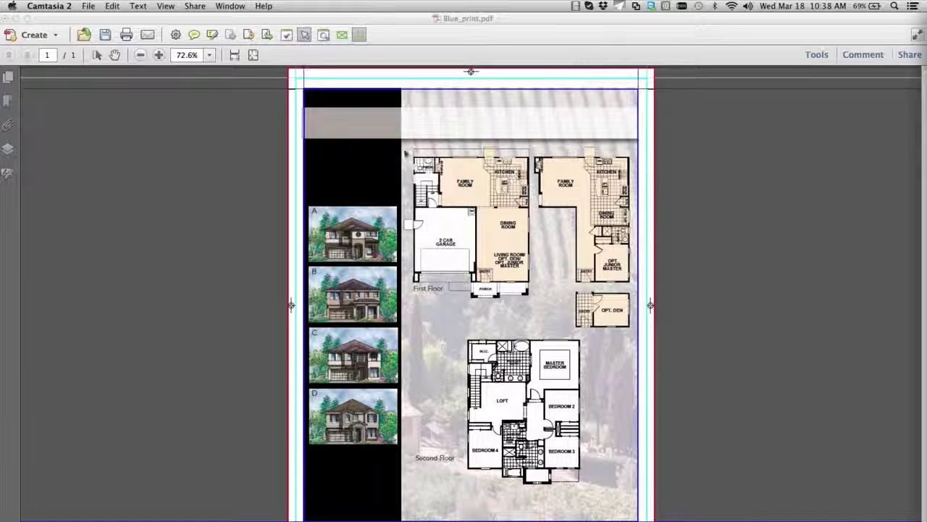
Drag the black column's left edge slightly outward and run the Add Bleed action list.
click(331, 90)
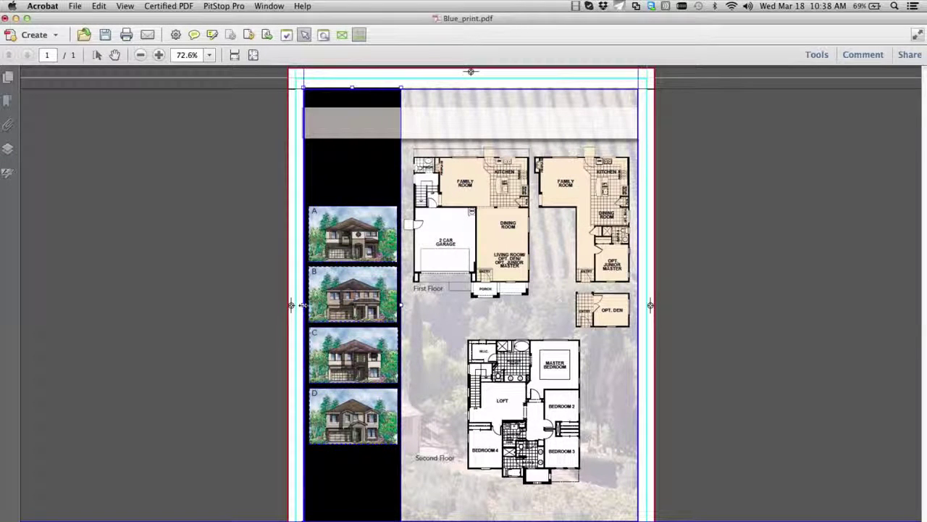
drag(302, 305, 297, 305)
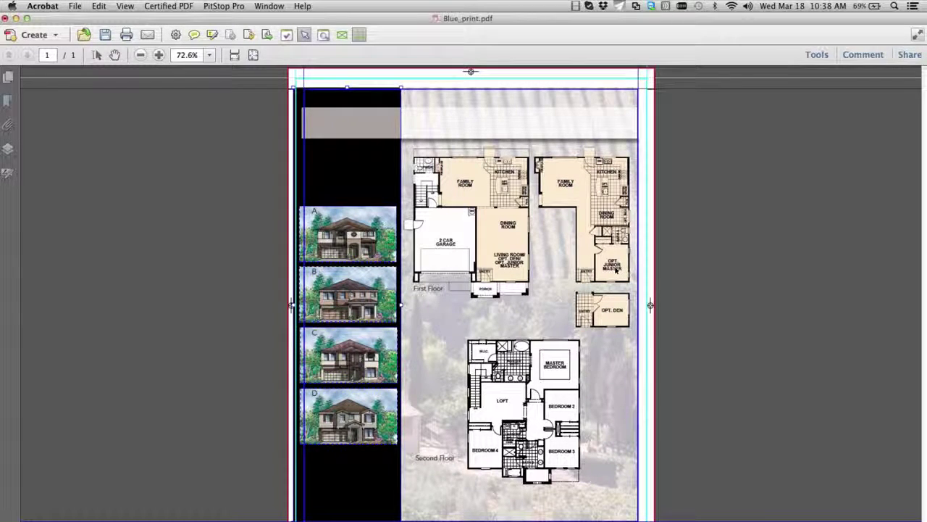
key(ctrl+super+Escape)
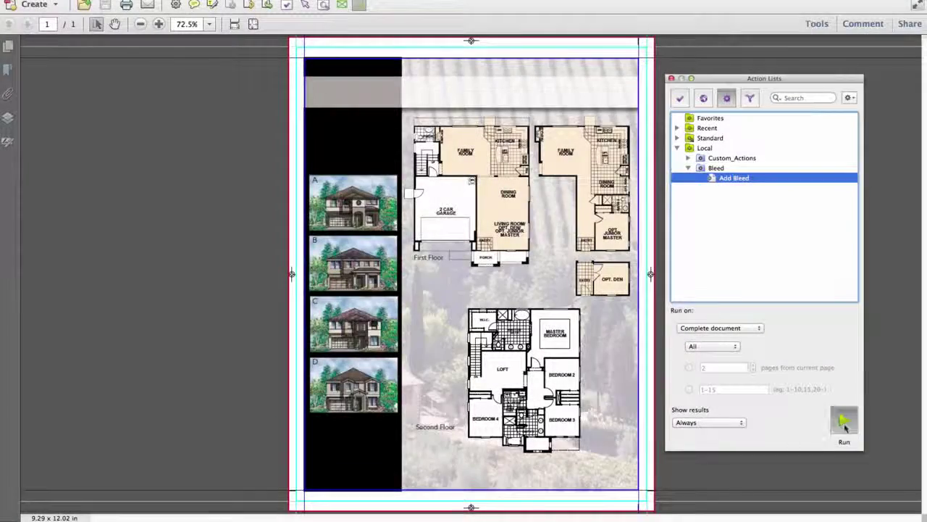
click(844, 424)
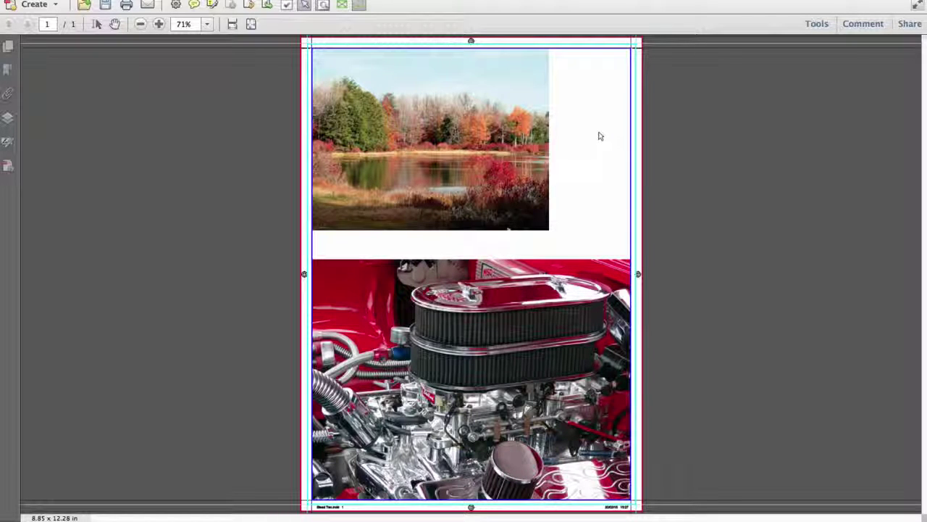
Switch the lake-and-engine page to wireframe view.
click(342, 5)
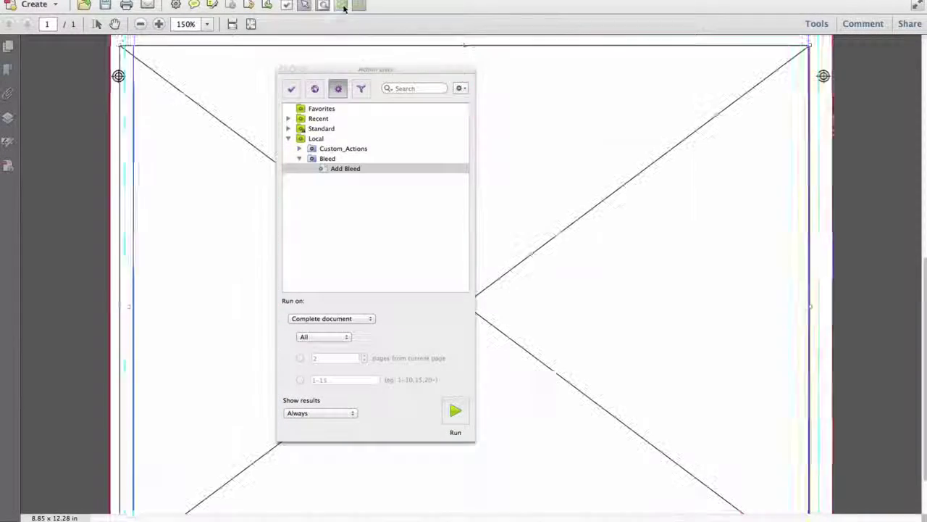
Run Add Bleed on the engine page, close the report, hide page boxes and exit wireframe.
click(344, 6)
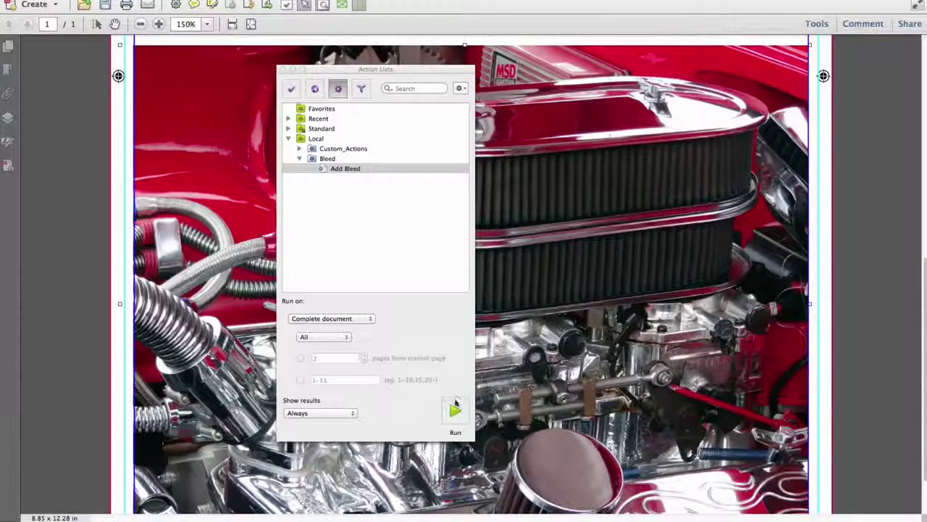
click(455, 411)
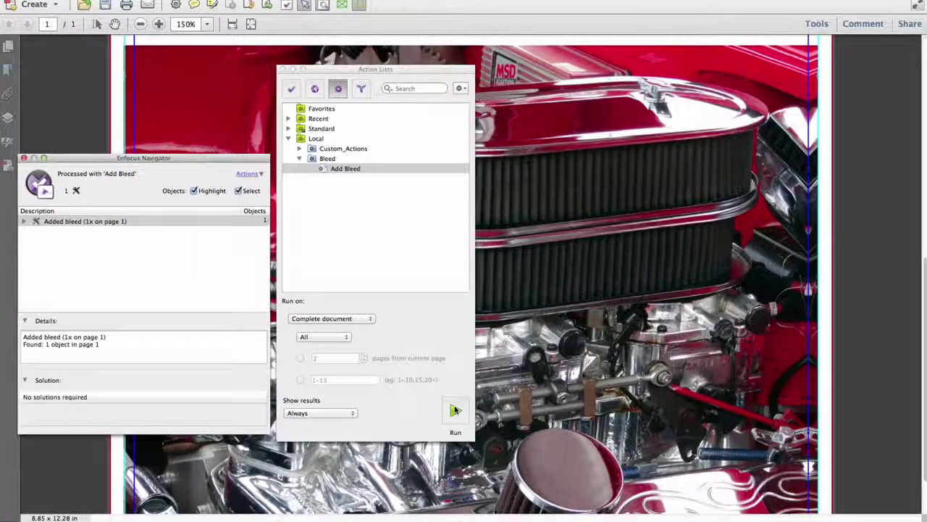
click(23, 158)
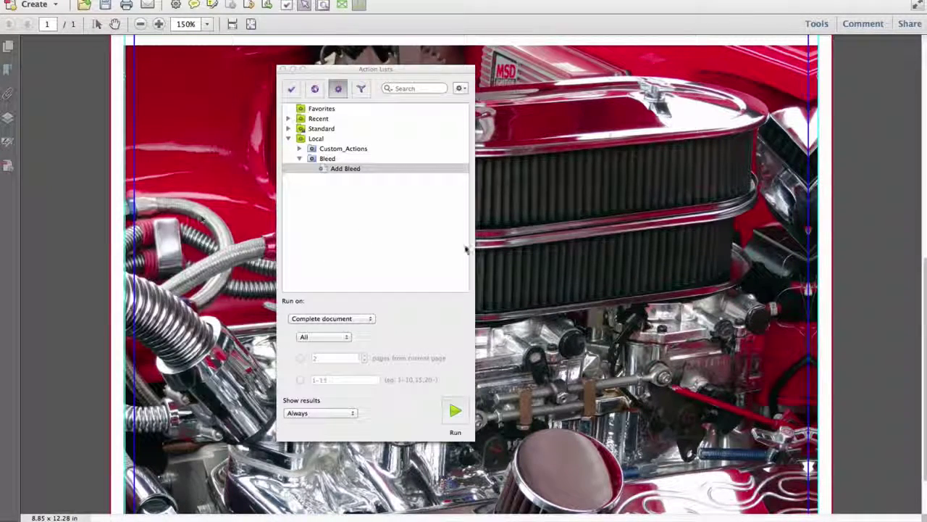
click(358, 6)
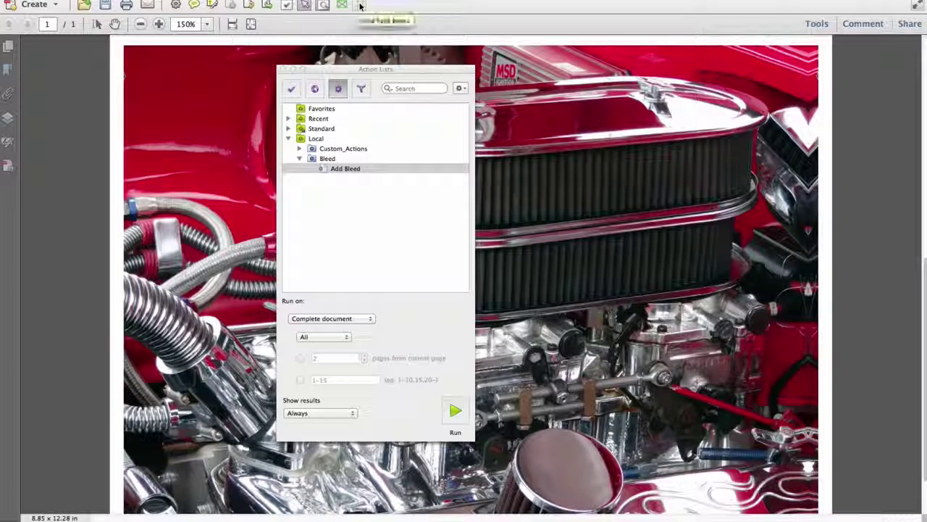
click(342, 4)
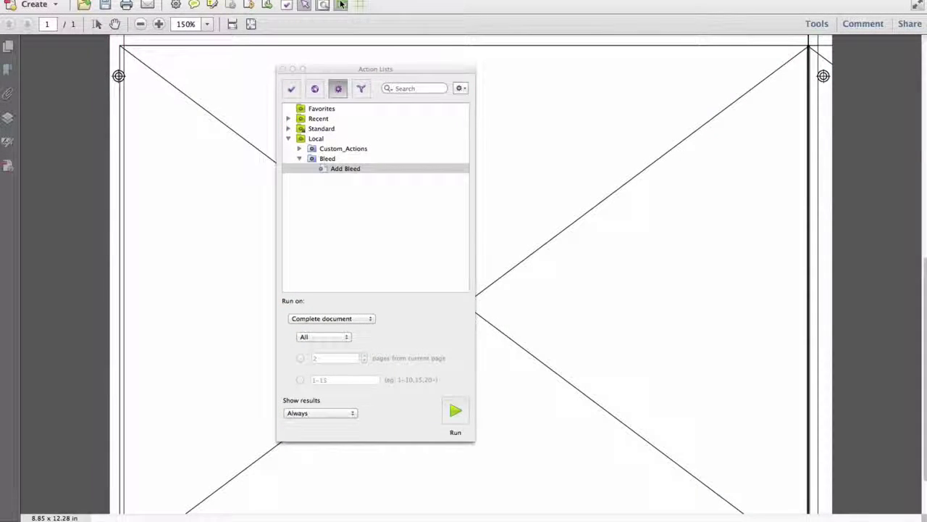
click(319, 6)
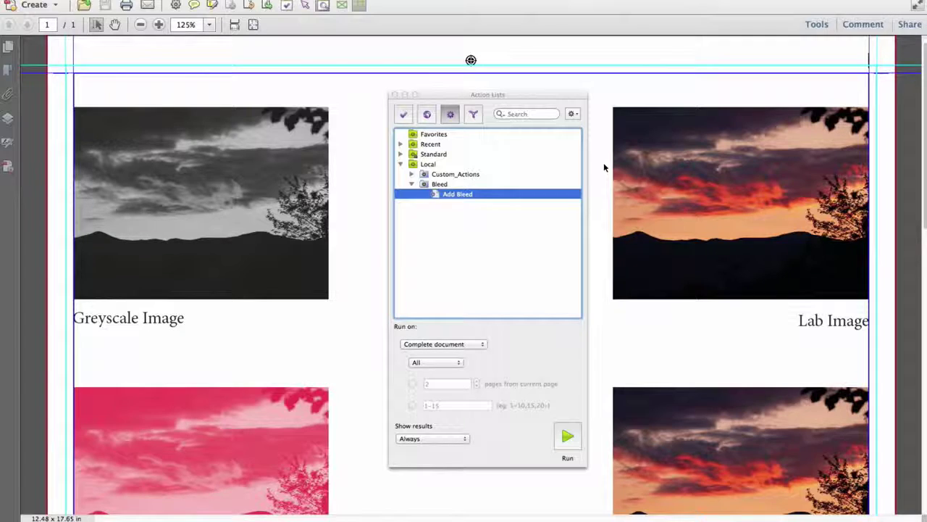
Run Add Bleed on the whole document in wireframe view and close the results report.
scroll(604, 167, down, 5)
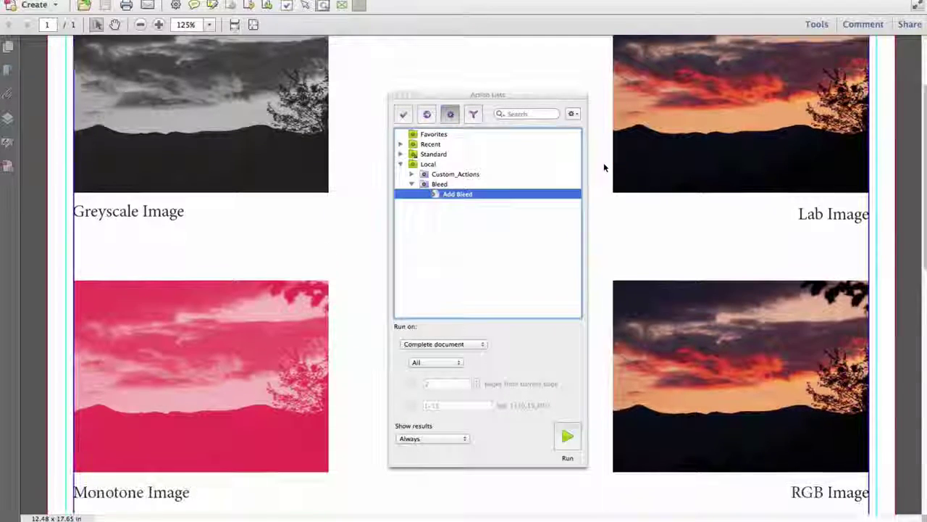
scroll(604, 167, down, 6)
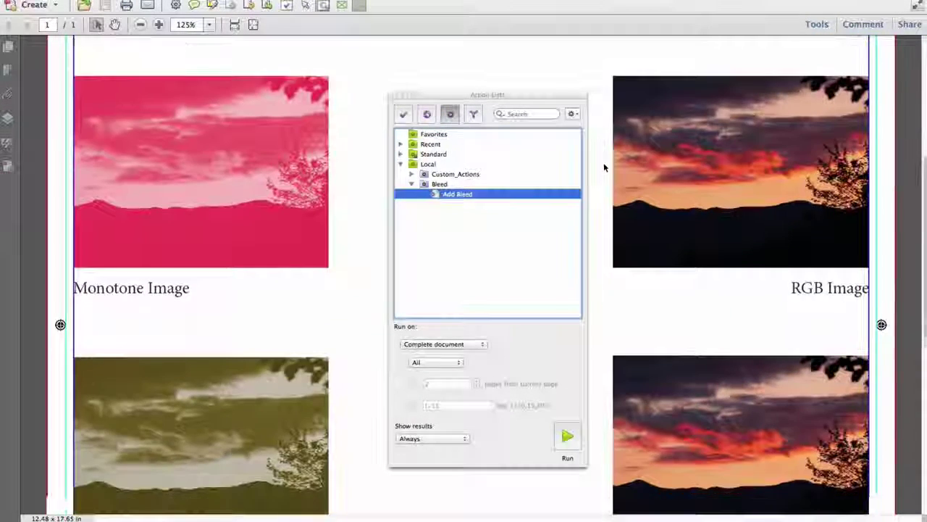
scroll(604, 167, down, 8)
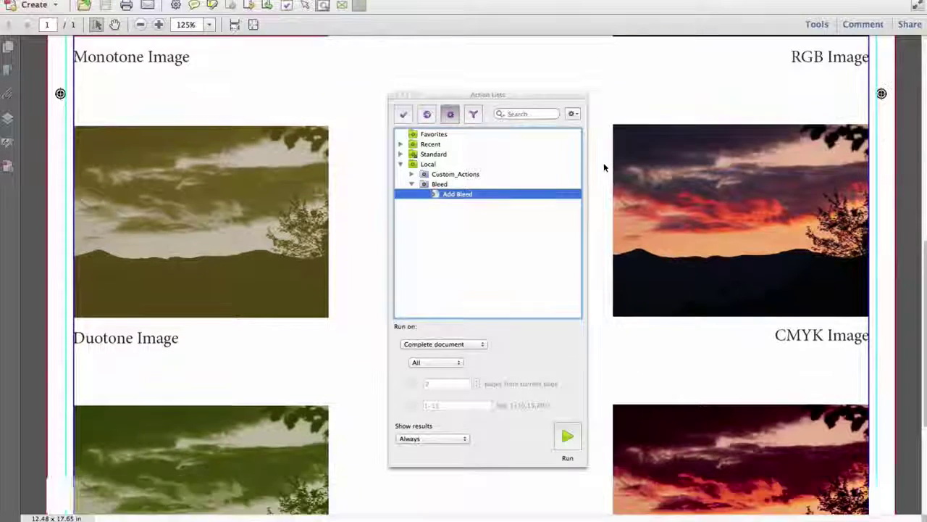
scroll(605, 168, down, 6)
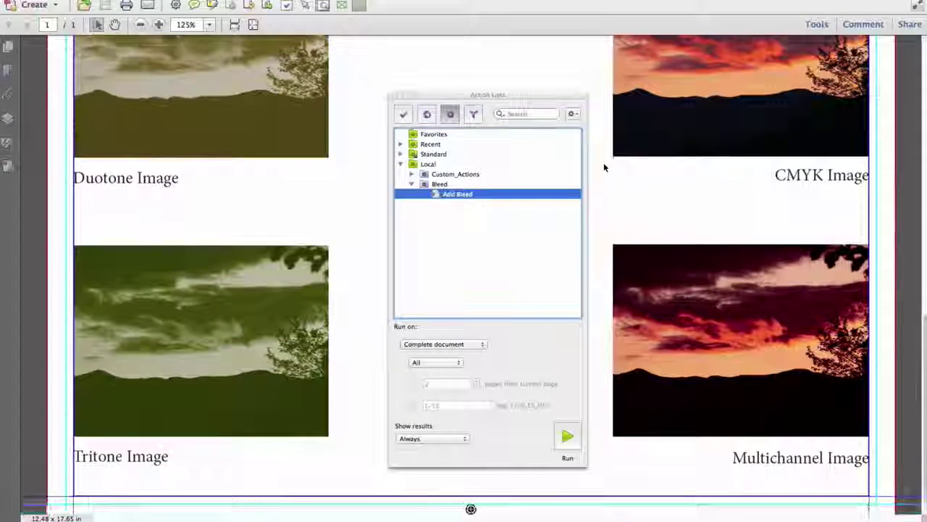
scroll(603, 168, down, 2)
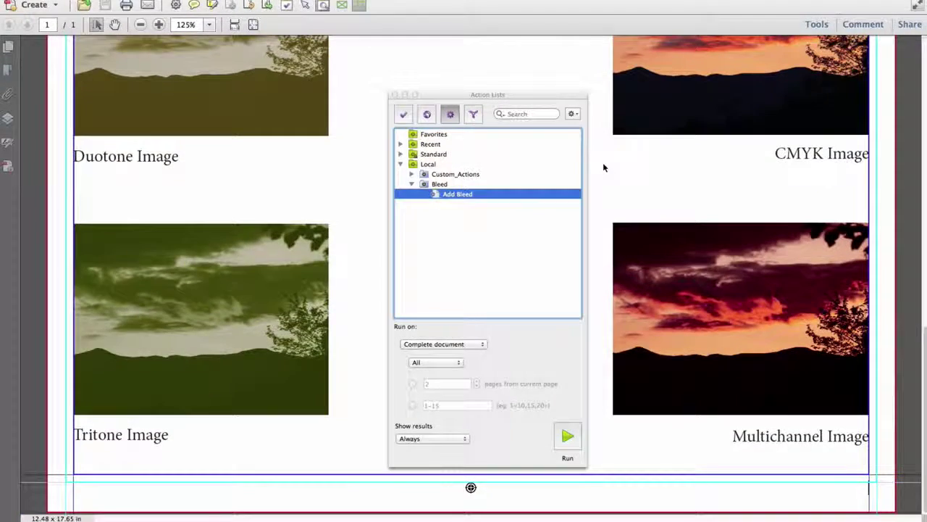
click(342, 6)
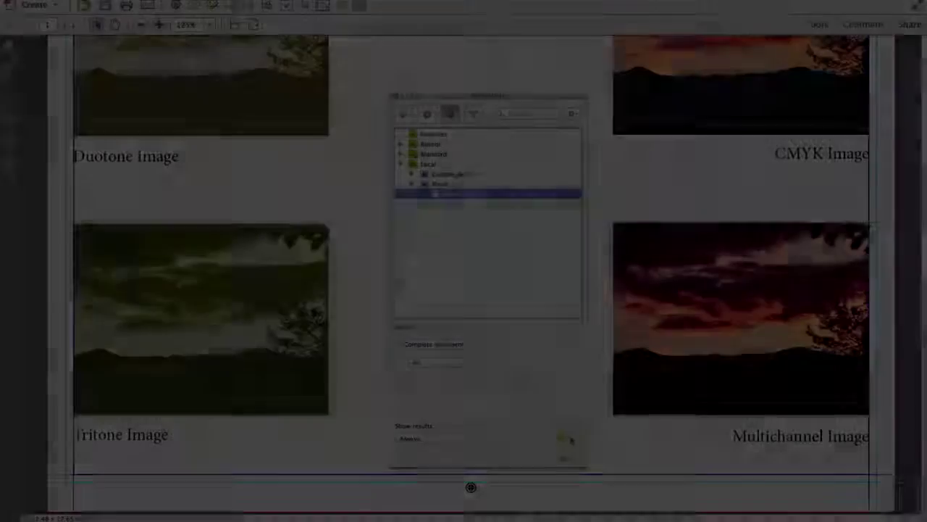
click(569, 434)
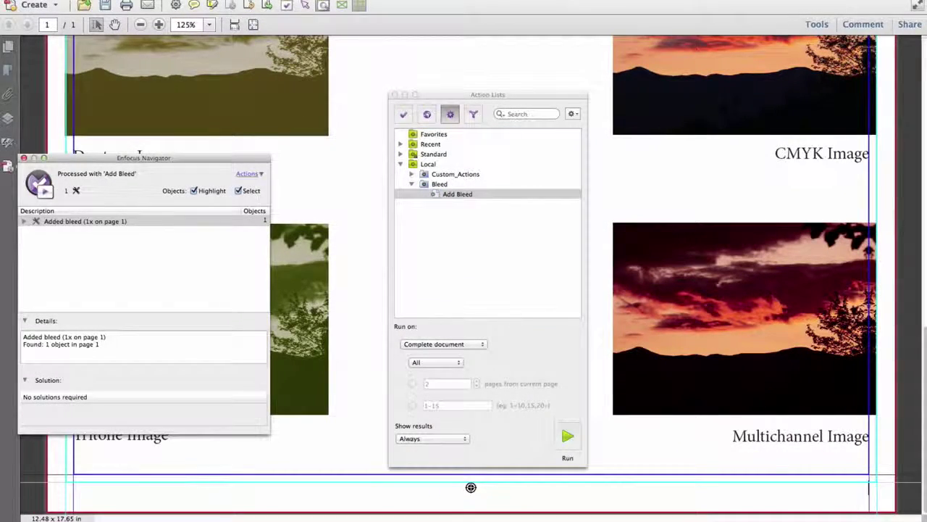
click(23, 157)
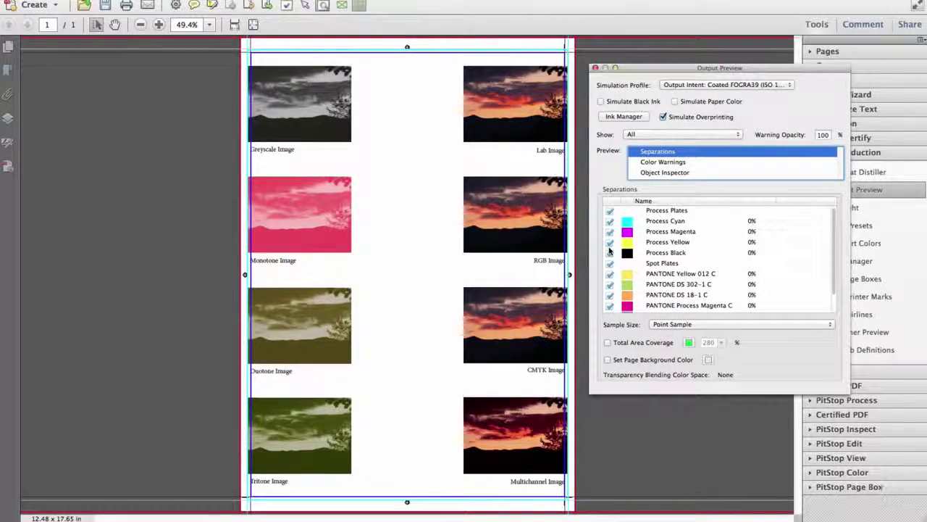
Hide the Process Black, Yellow, Magenta and Cyan plates in turn, then close Output Preview.
click(609, 253)
click(609, 253)
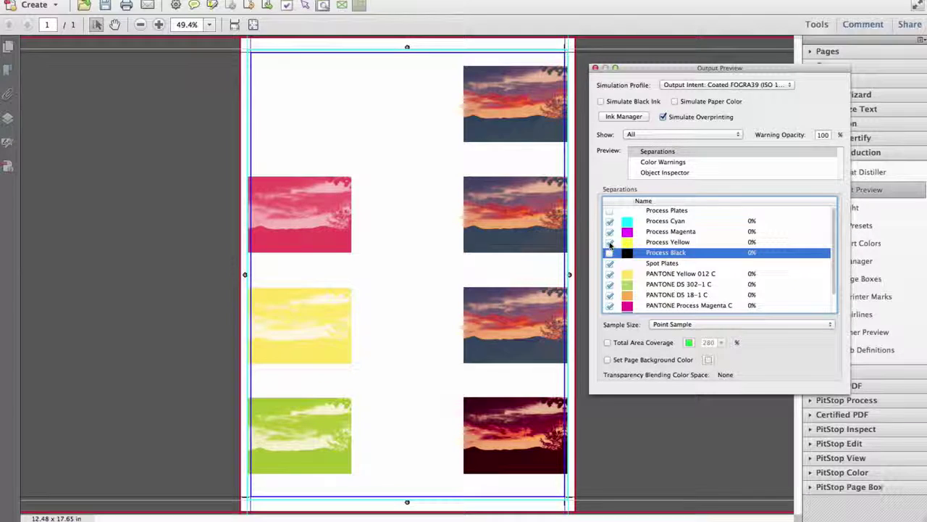
click(609, 242)
click(610, 232)
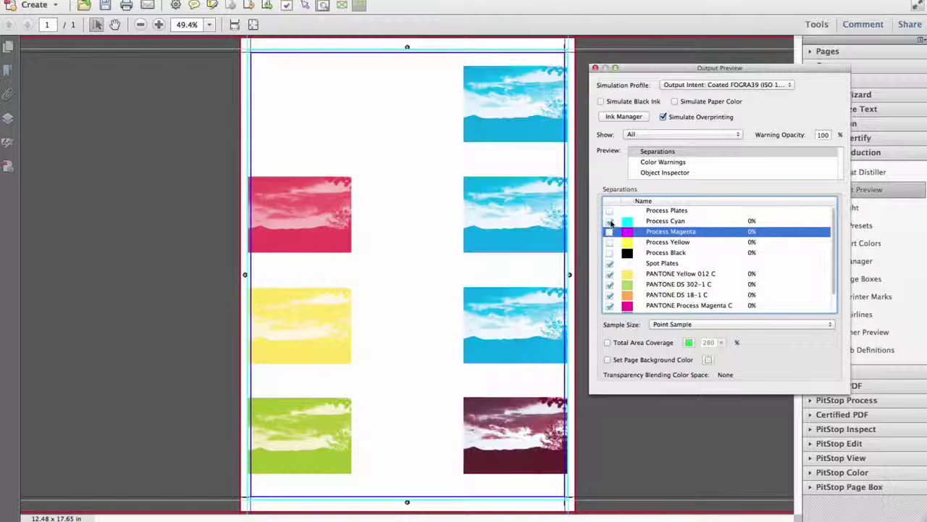
click(609, 222)
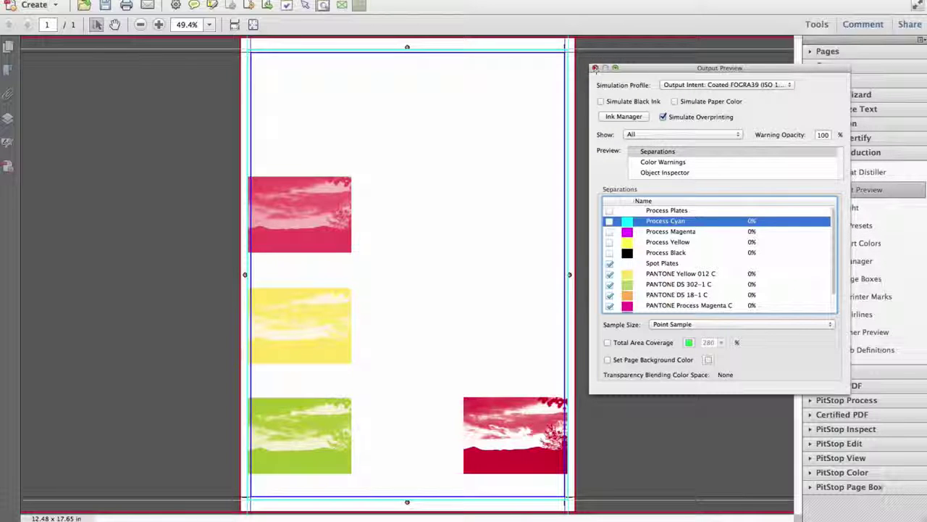
click(595, 68)
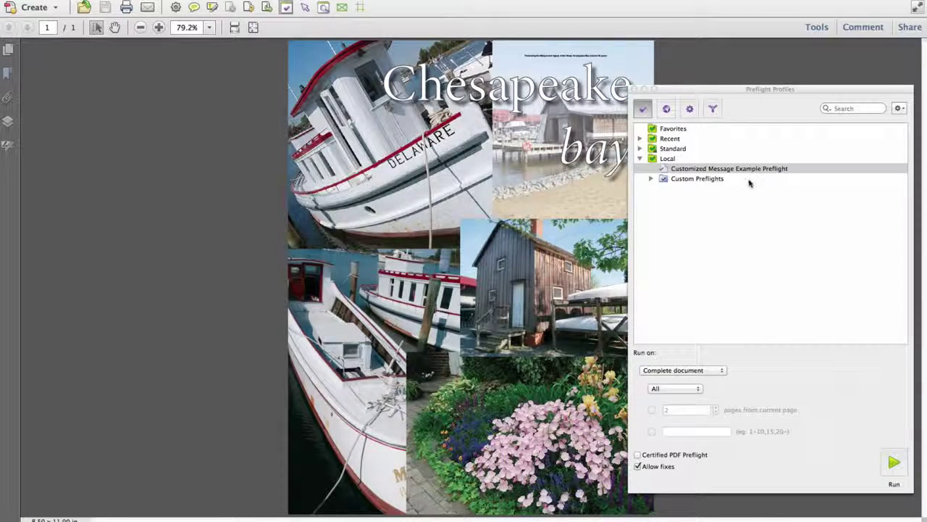
Edit Customized Message Example Preflight: allow unrestricted checks and add an Ink coverage check with a 240% limit.
double_click(748, 168)
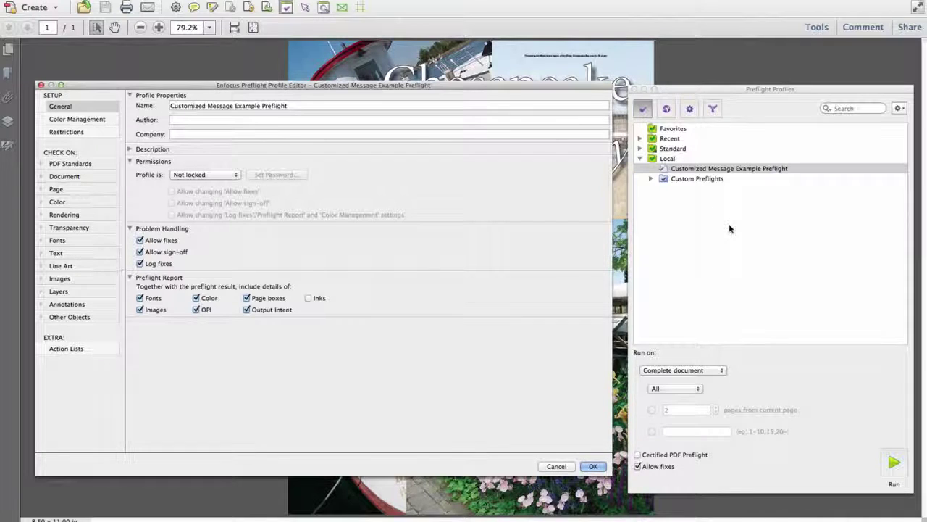
click(45, 203)
click(41, 203)
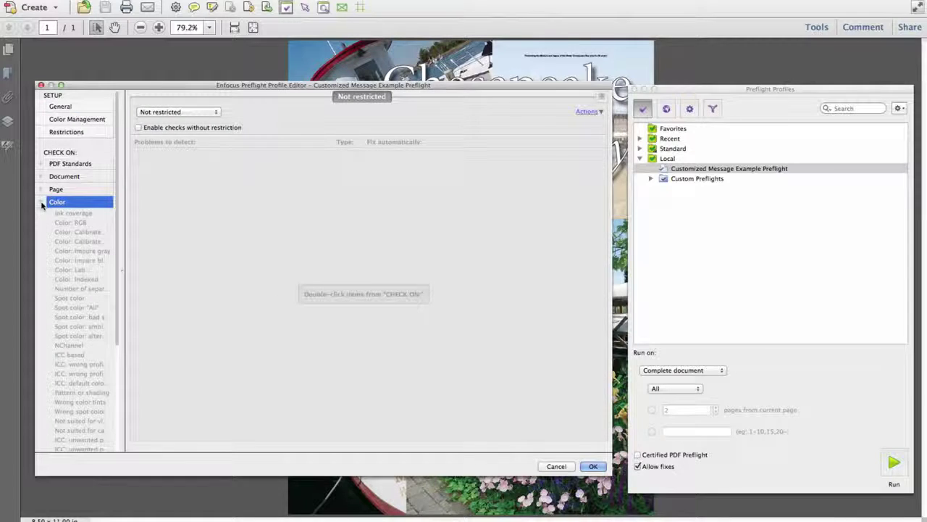
click(155, 130)
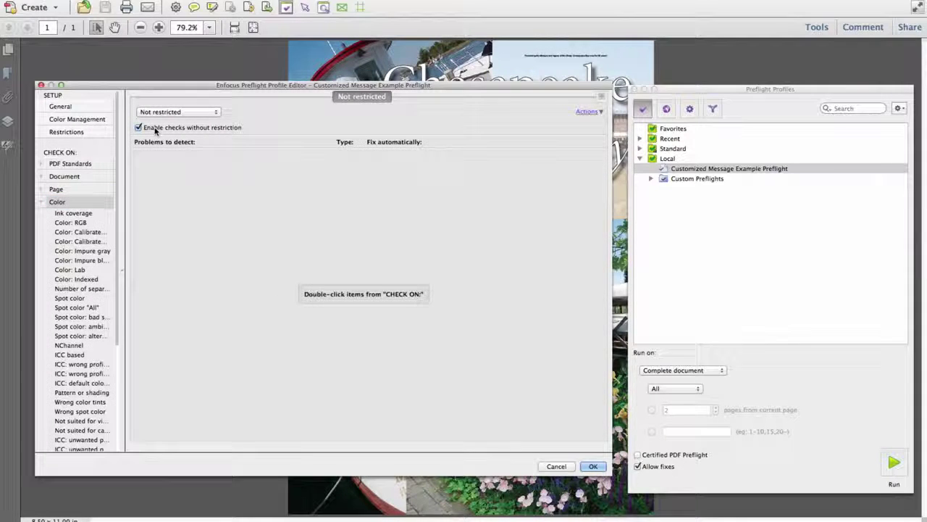
double_click(73, 213)
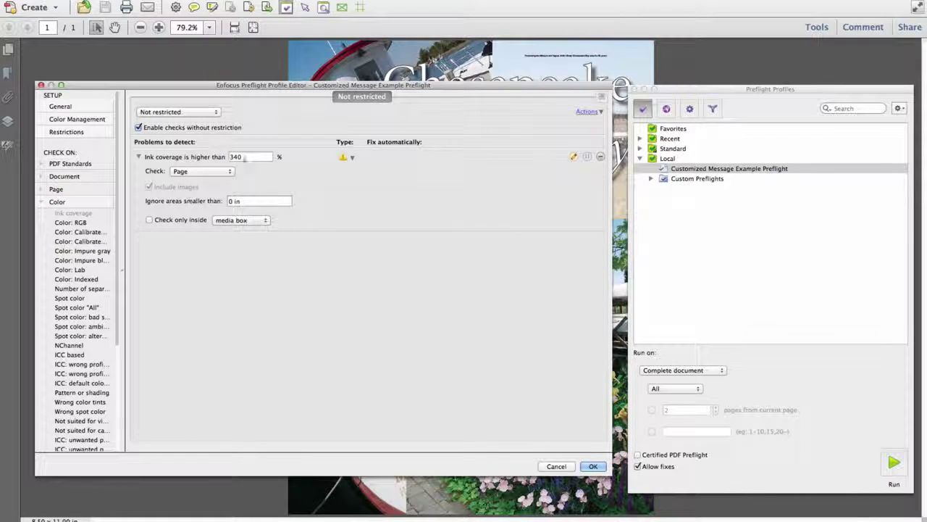
double_click(248, 157)
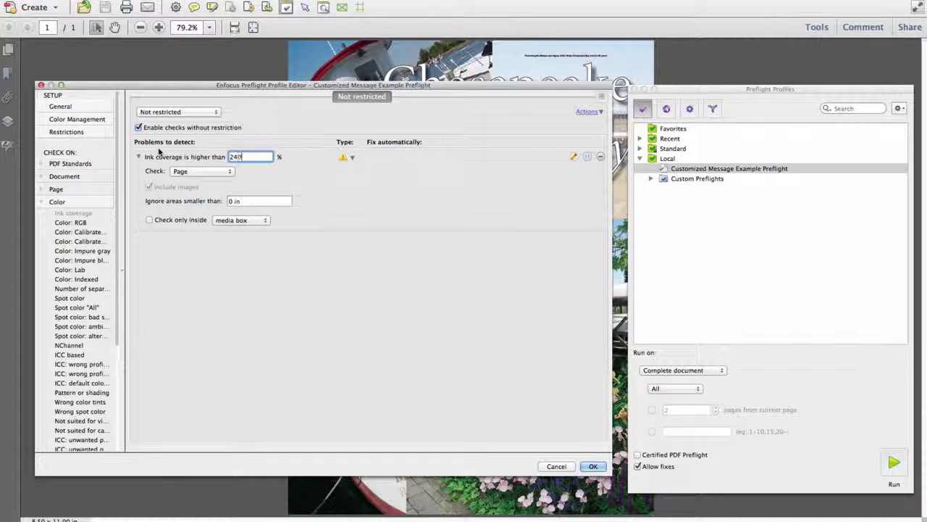
text(240)
key(Tab)
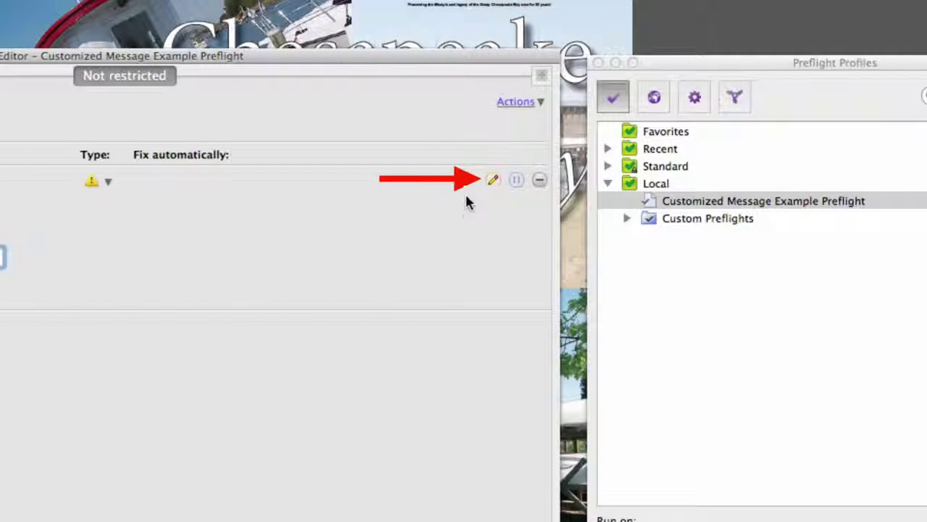
Copy the ink coverage check's default report message, with variables shown, into a new message.
click(493, 179)
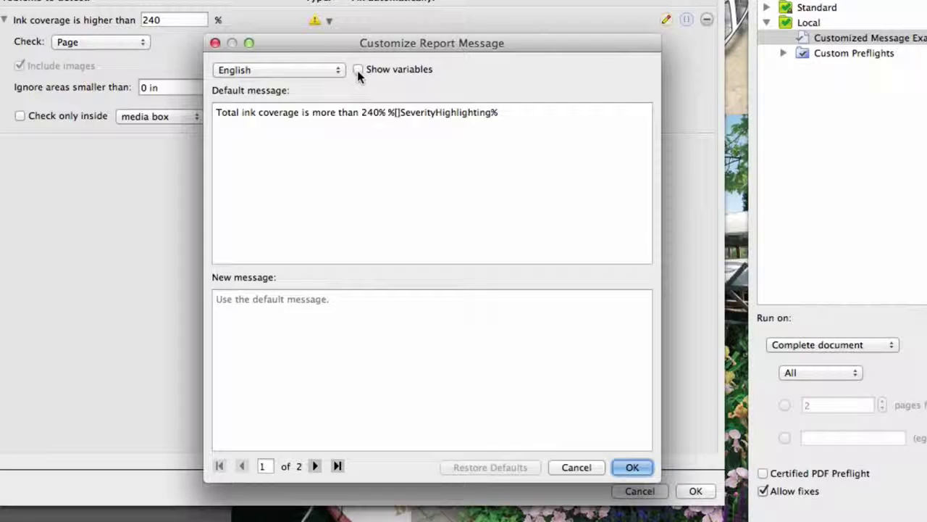
click(357, 70)
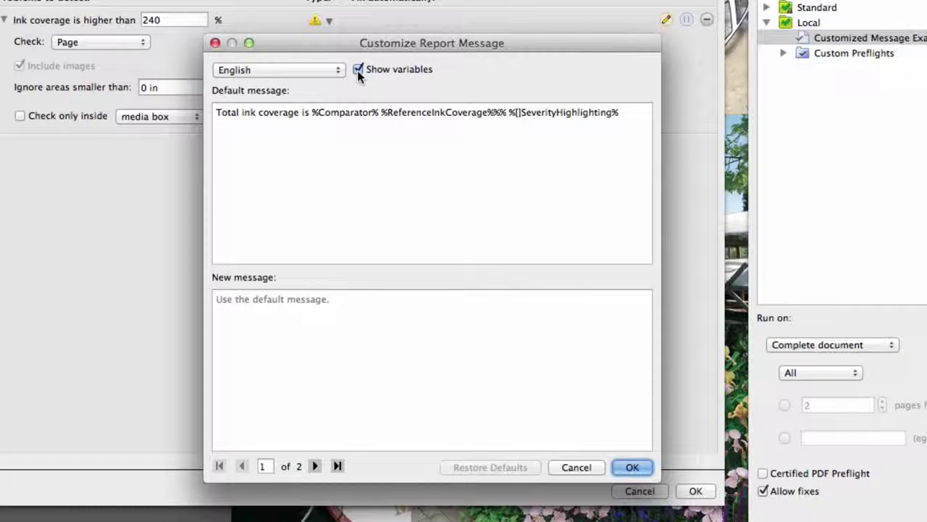
triple_click(321, 118)
key(super+c)
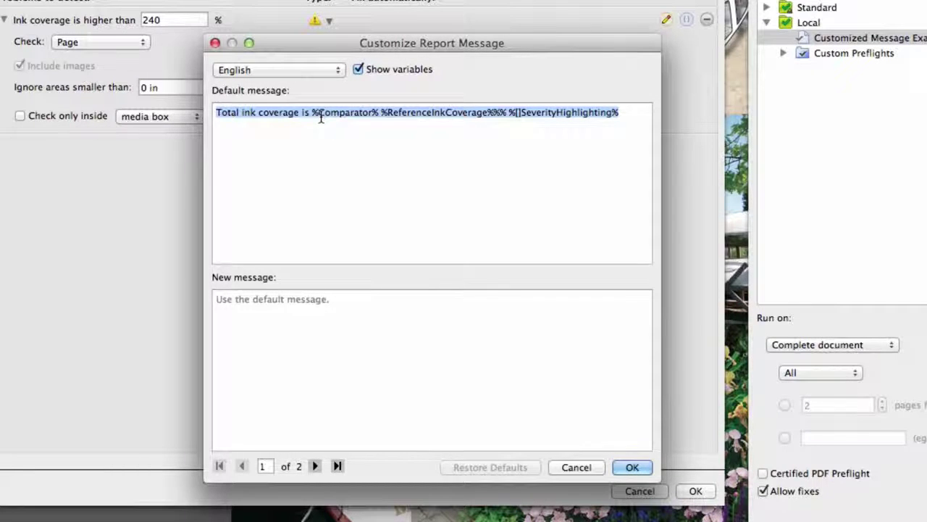
click(280, 306)
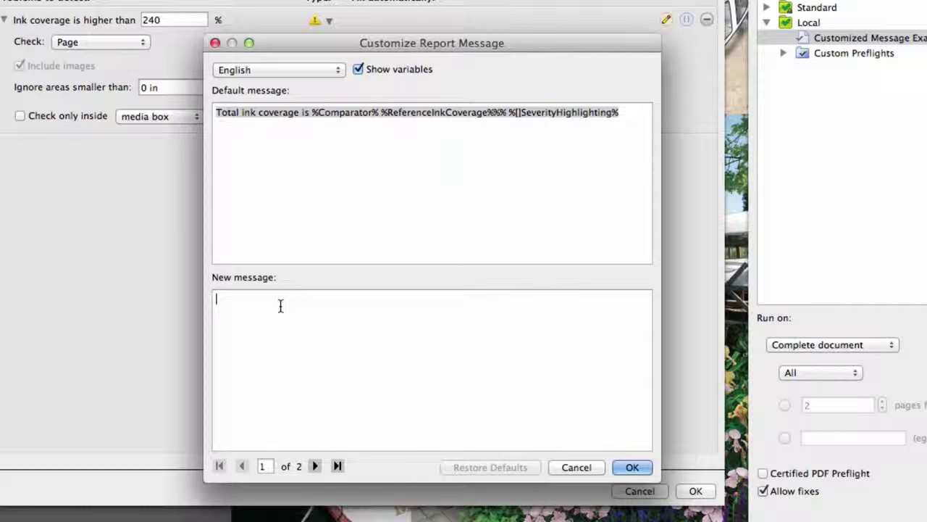
key(super+v)
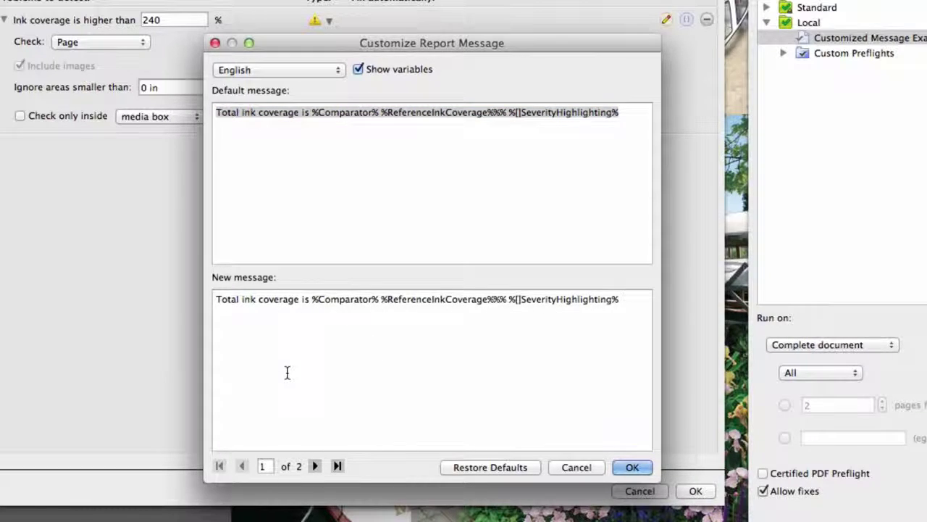
Append the excess-ink explanation paragraph, replace it with the Arabic version, and view message 2 of 2.
text(This means that there is too much ink going onto the substrate, this can cause delays or spoilage as we may have to wait for the ink to dry, or in the worst case the job may get marked when being folded and bound, or the pages stuck together during the printing process. Please contact Jim in Prepress for advice or talk to Jenny in Customer Service if this is an Agency or Design job.)
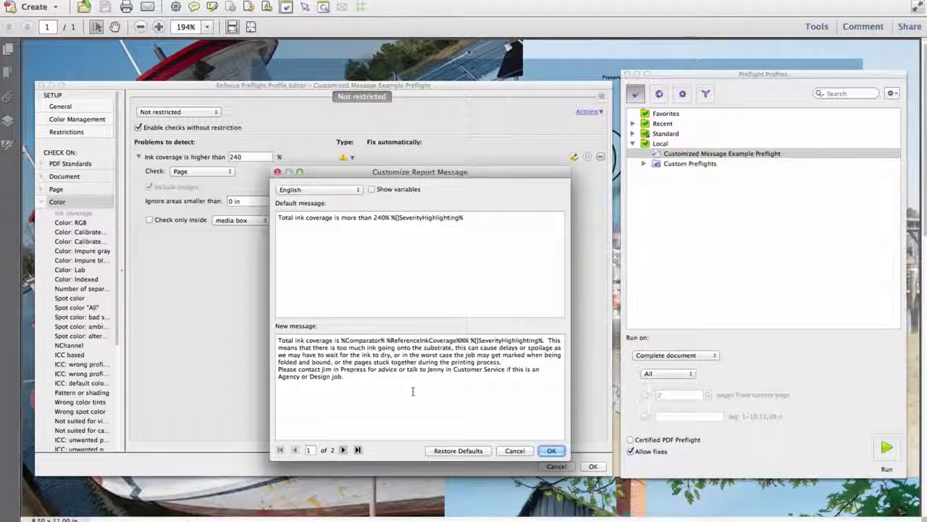
drag(348, 384, 251, 338)
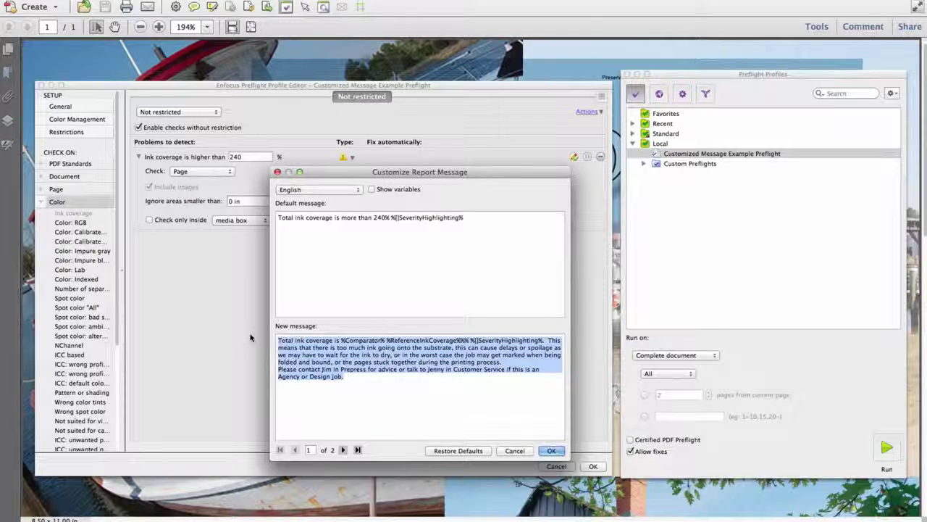
key(super+v)
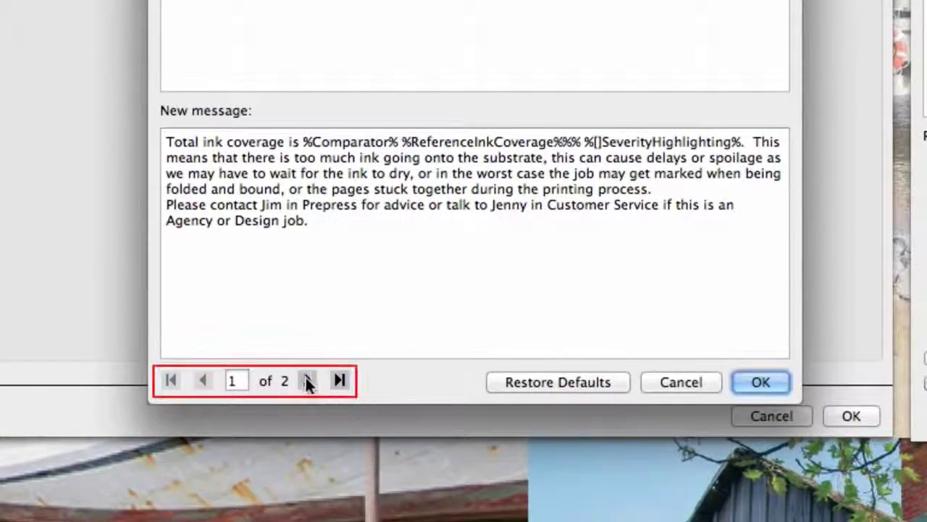
click(306, 381)
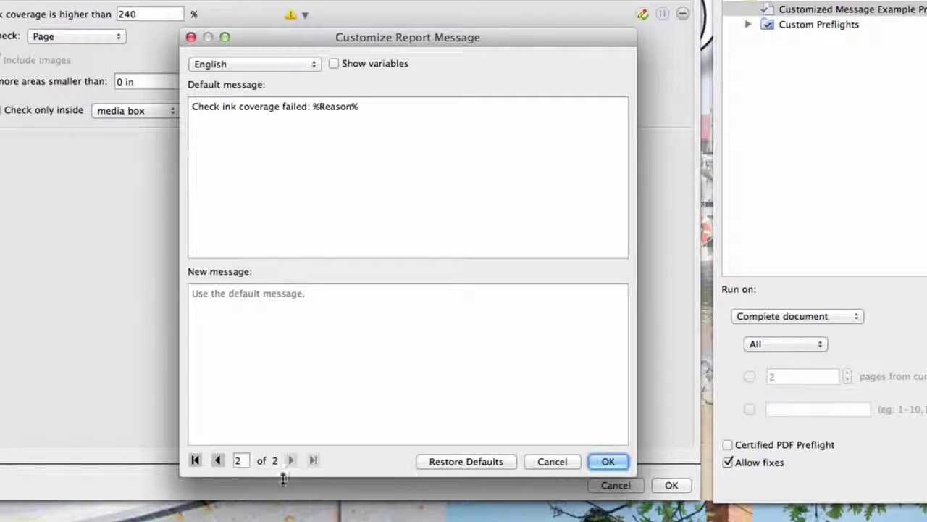
Save the custom message, turn on Allow fixes under General Problem Handling, and save the profile.
click(217, 460)
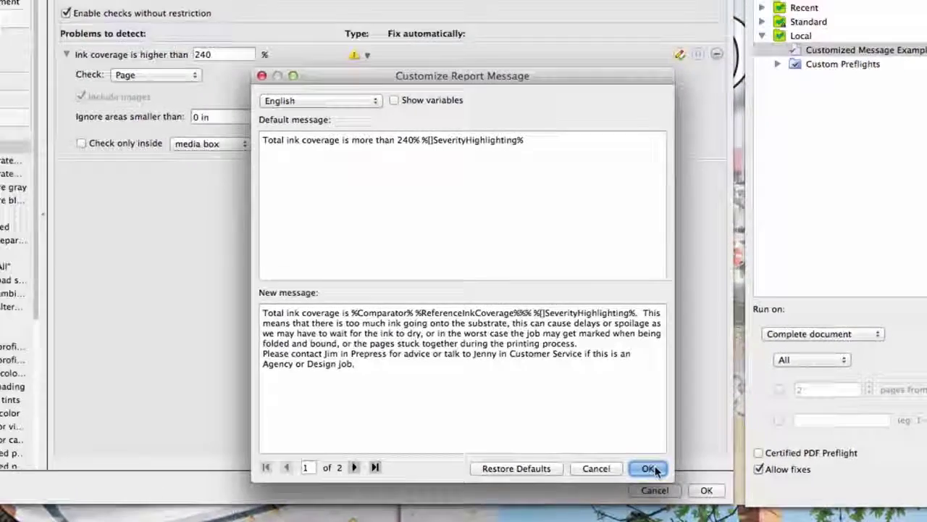
click(649, 468)
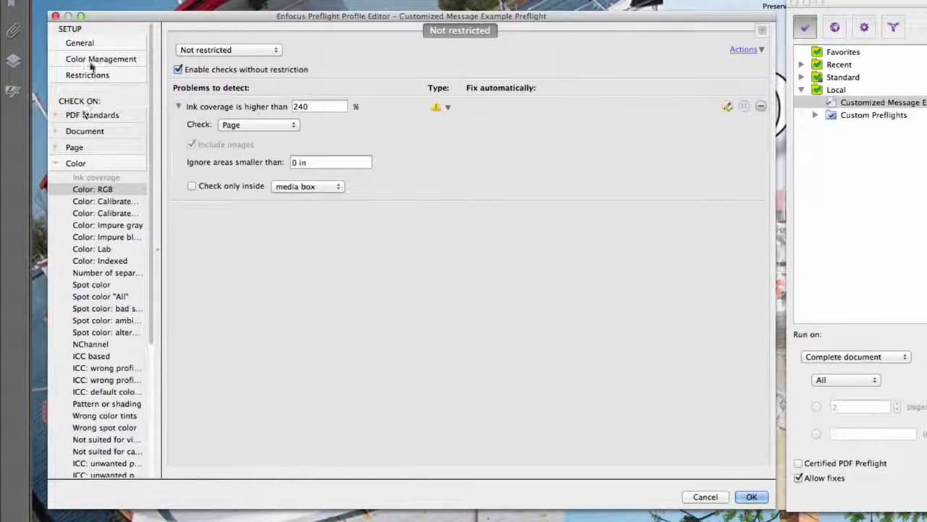
click(90, 43)
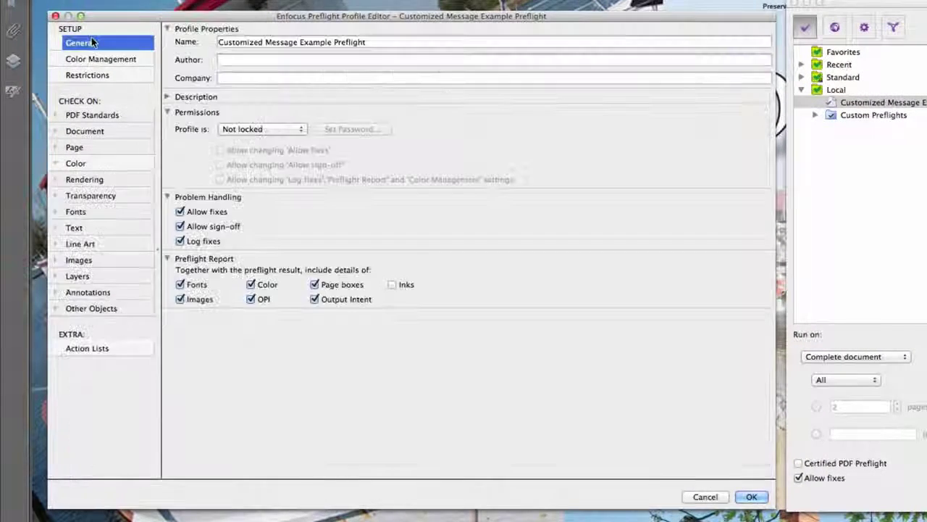
click(226, 211)
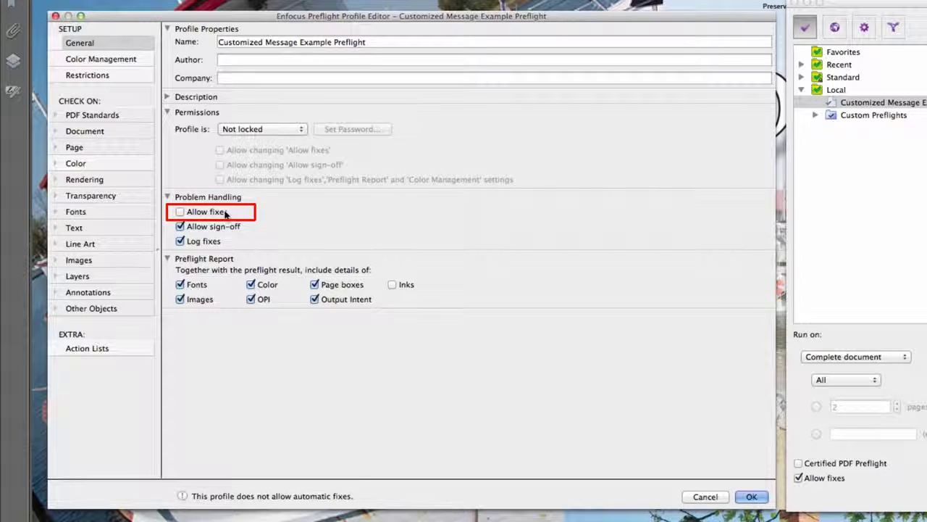
click(225, 212)
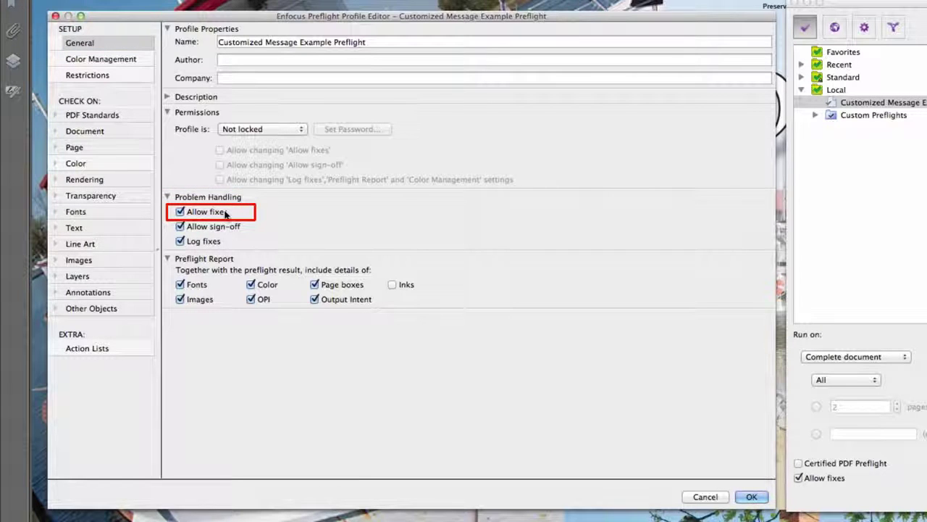
click(752, 497)
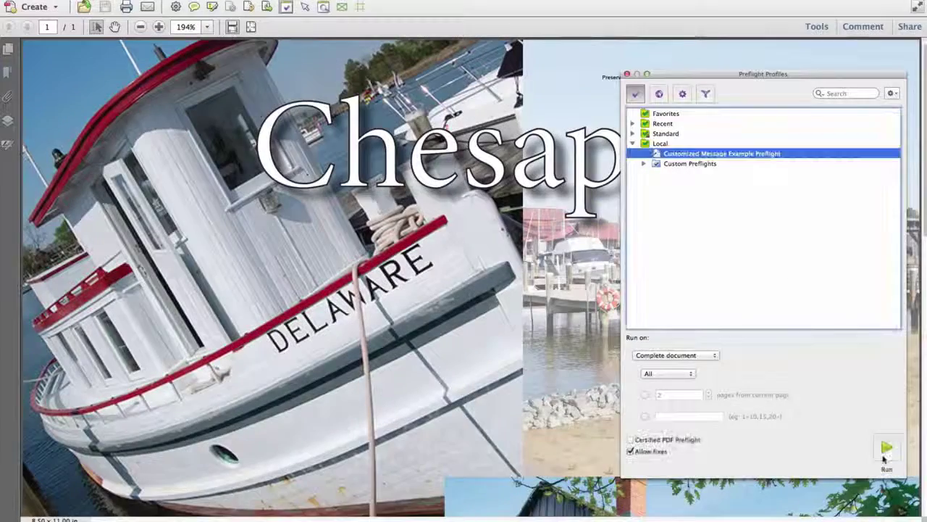
Run the Customized Message Example Preflight and open the report note showing one ink coverage warning.
click(886, 450)
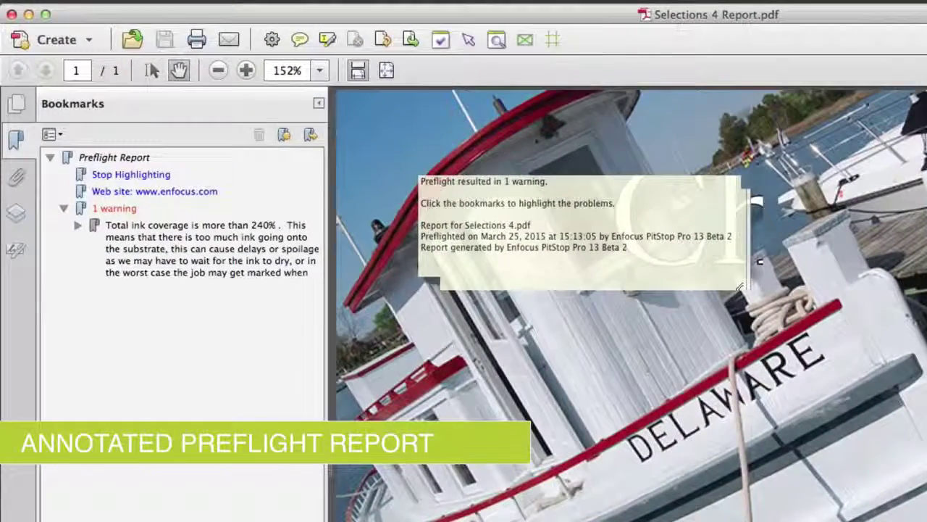
click(556, 140)
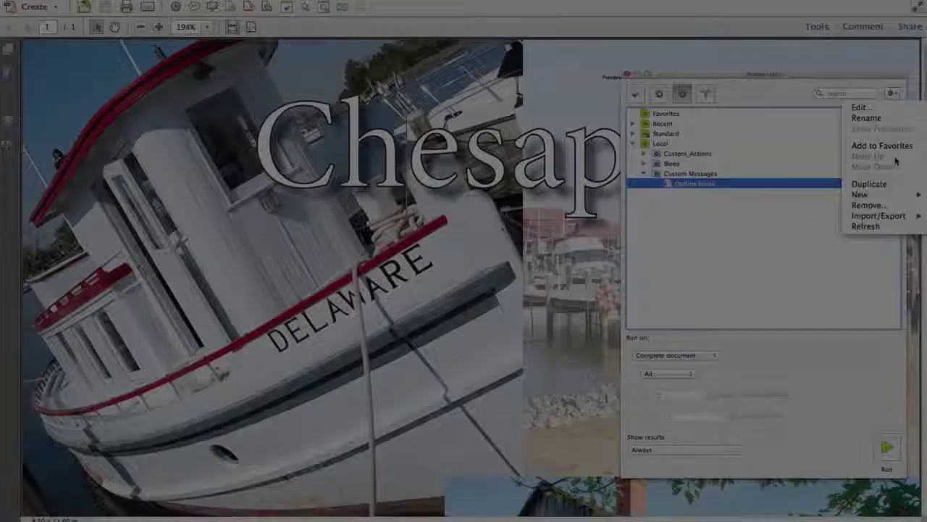
Create a new action list with Check for transparent objects and paste in its custom report message.
mouse_move(869, 194)
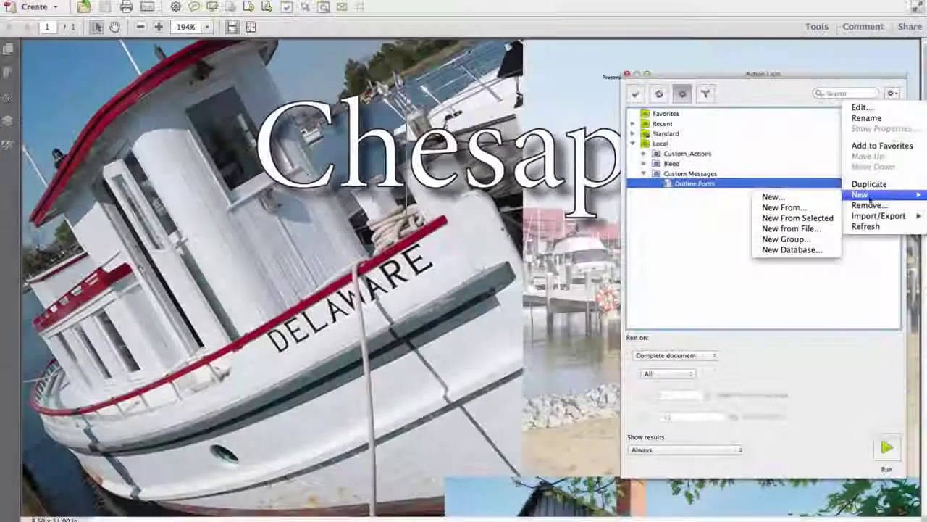
click(822, 196)
click(311, 80)
text(transpa)
double_click(210, 108)
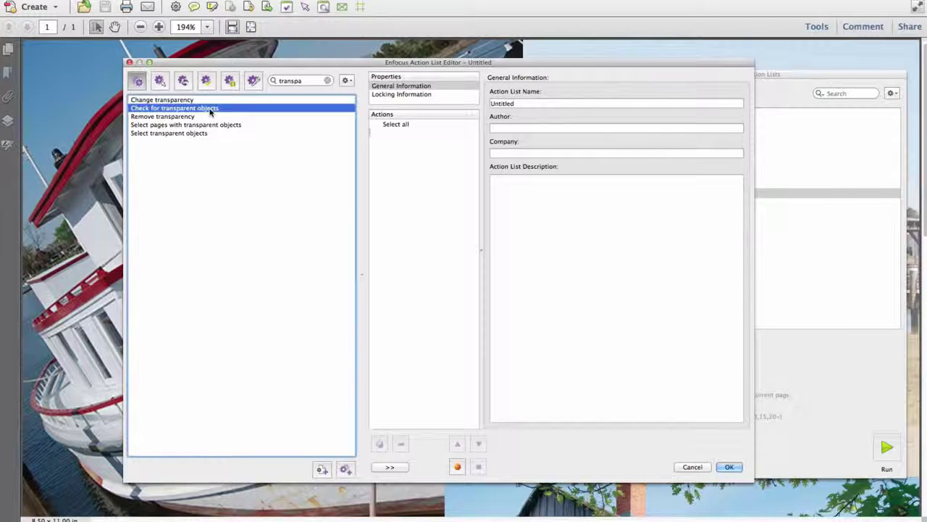
click(826, 87)
click(827, 112)
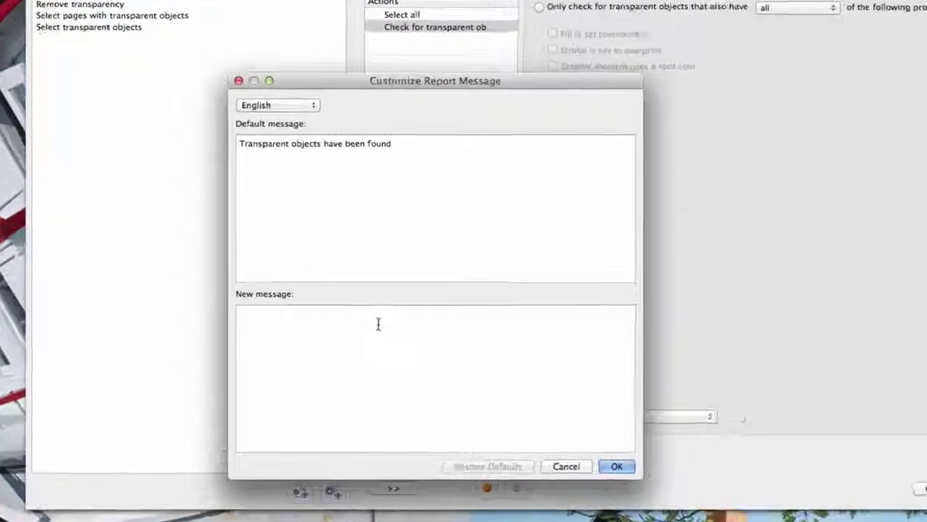
text(Transparent objects have been found – Recreate this file using a PDF 1.3 Adobe PDF Preset or process in PitStop Server using ABC Printing Input Folder to flatten this file prior to the RIP. Non-flattened files have historically output incorrectly using the older RIP in Prepress.)
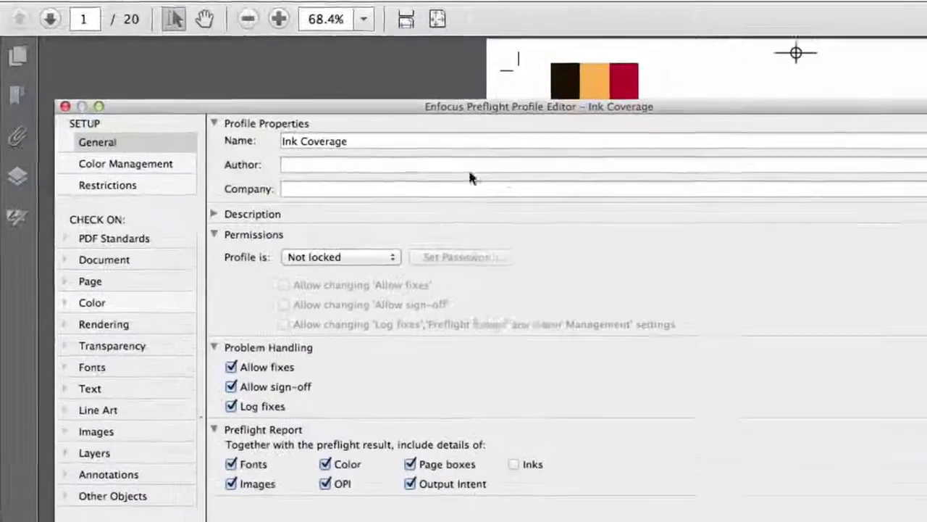
Browse the restrictions: All even numbered pages, All odd numbered pages, All pages except First and Second.
click(125, 191)
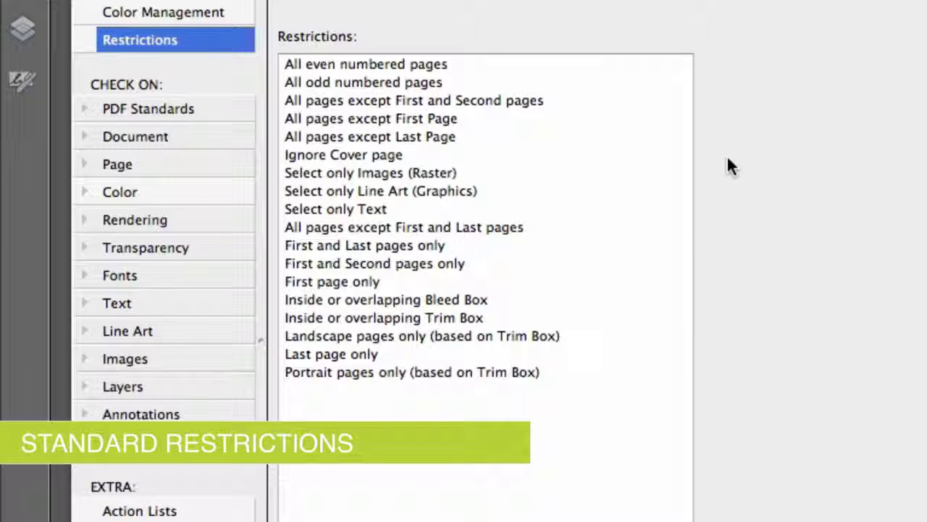
click(481, 64)
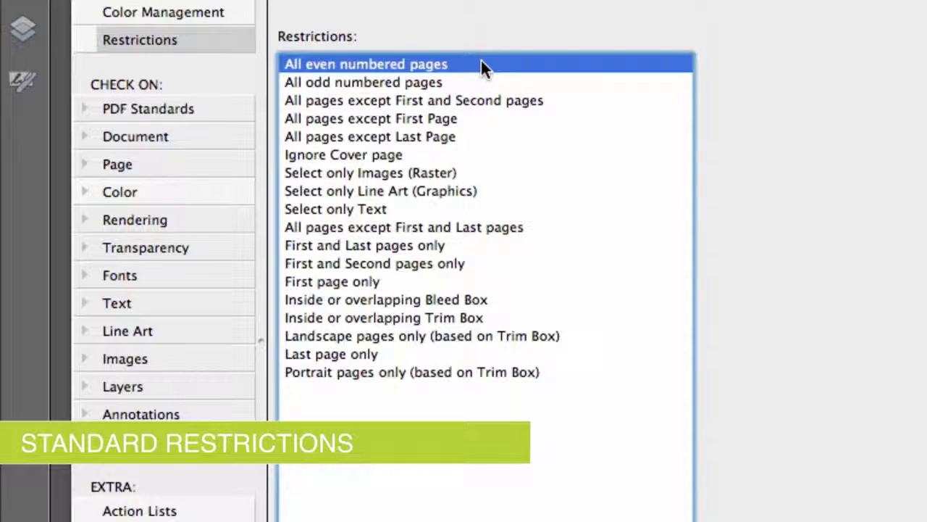
click(487, 83)
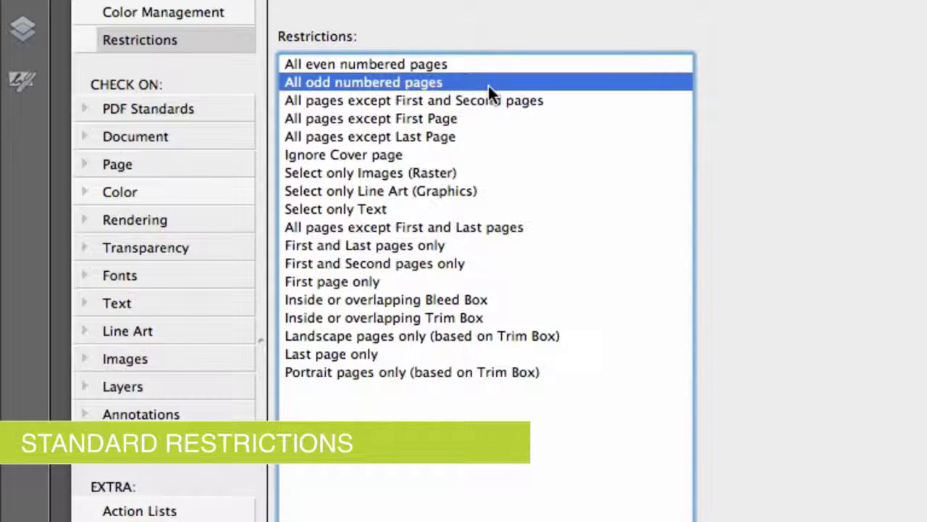
click(566, 101)
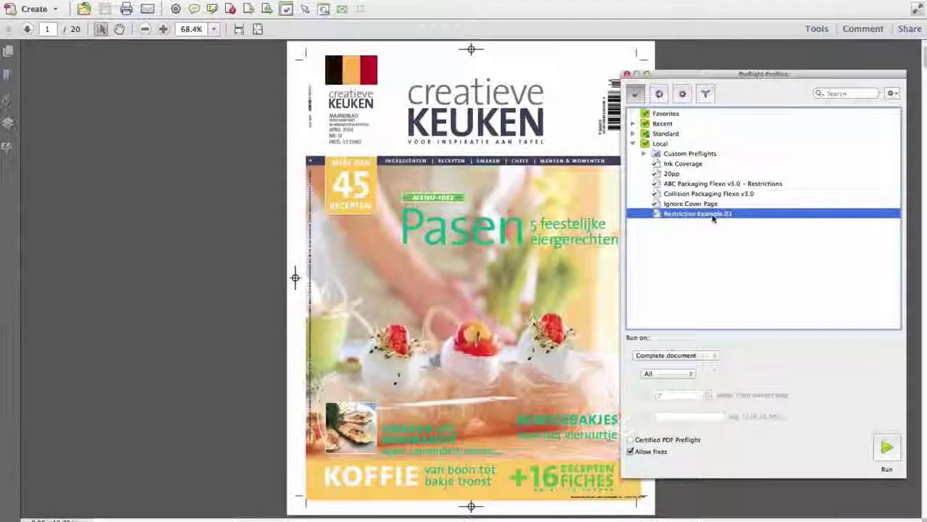
In Restriction Example 01's colour checks, restrict to First and Second pages only and enable checks.
double_click(714, 214)
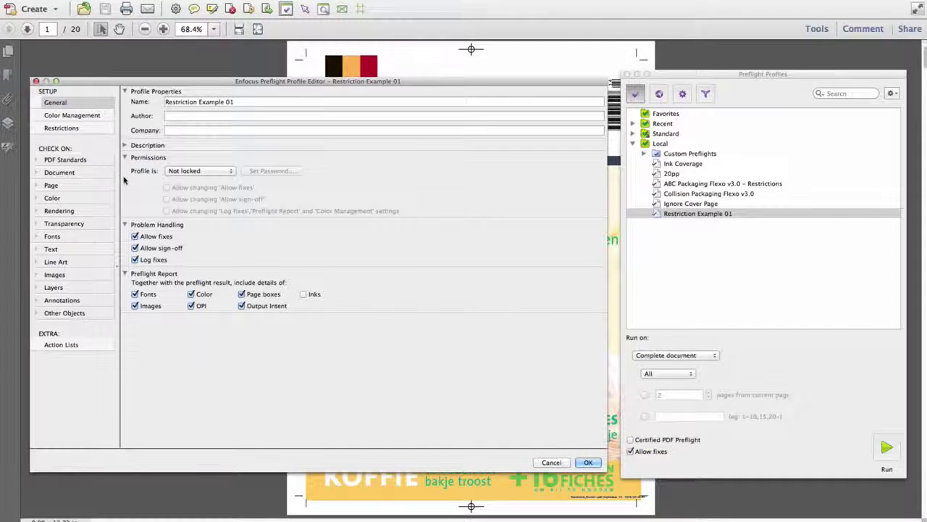
click(62, 198)
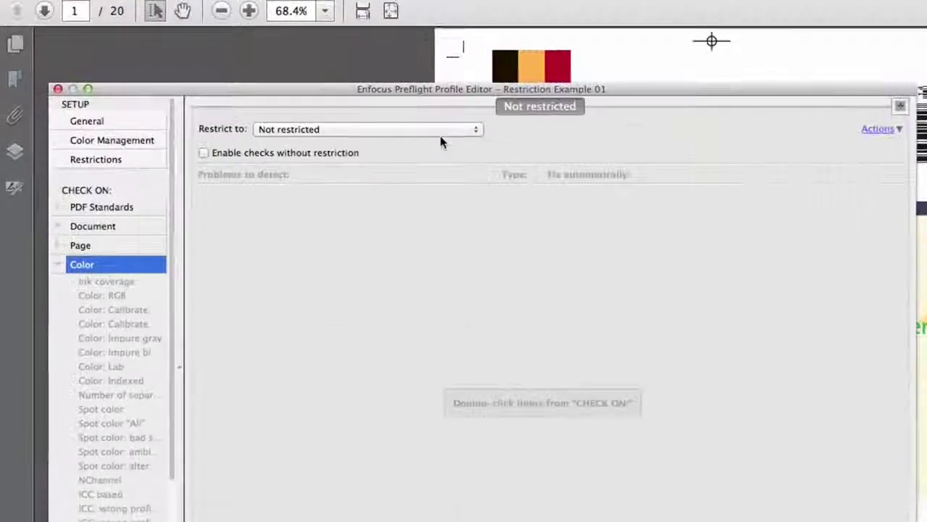
click(294, 109)
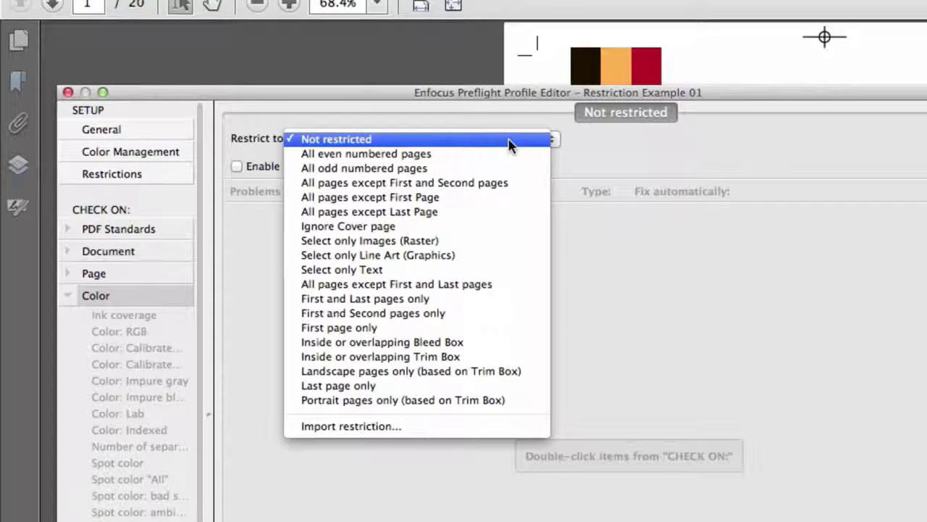
click(468, 313)
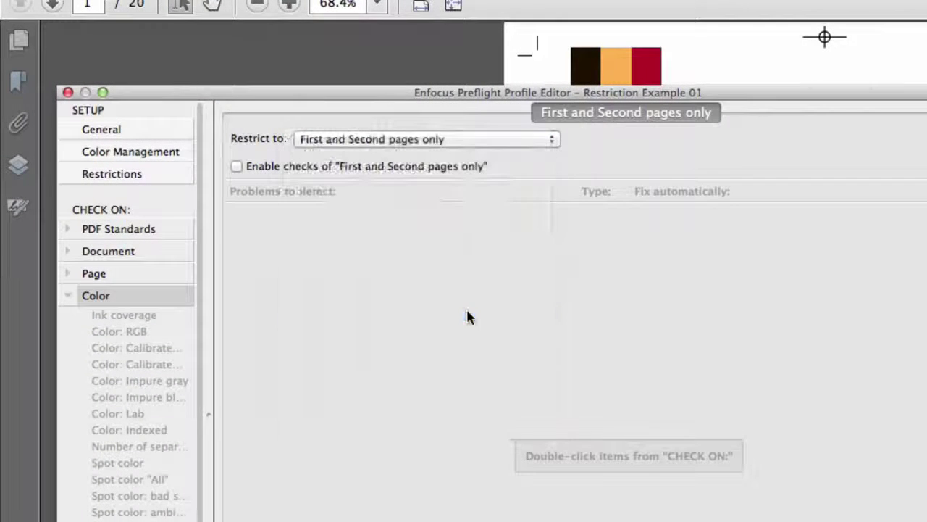
click(314, 168)
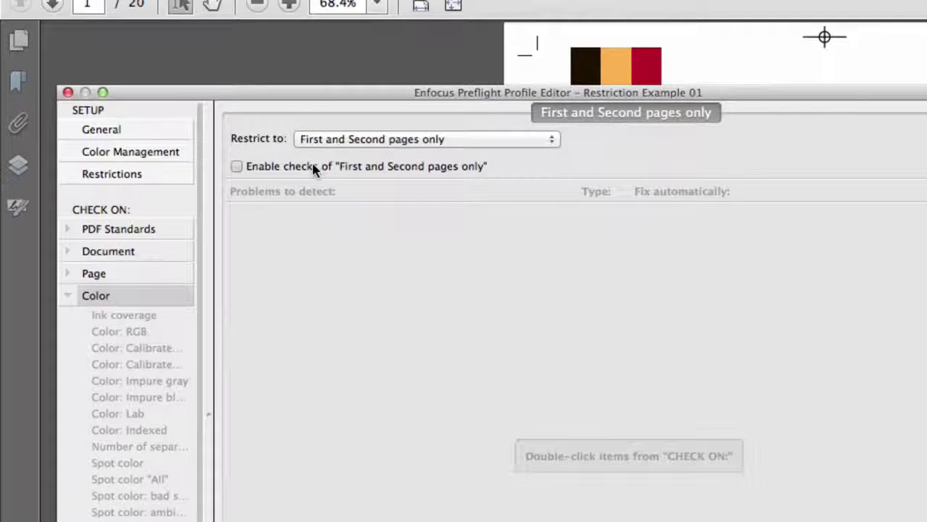
Add a Number of separations check set to equal to 4.
double_click(155, 447)
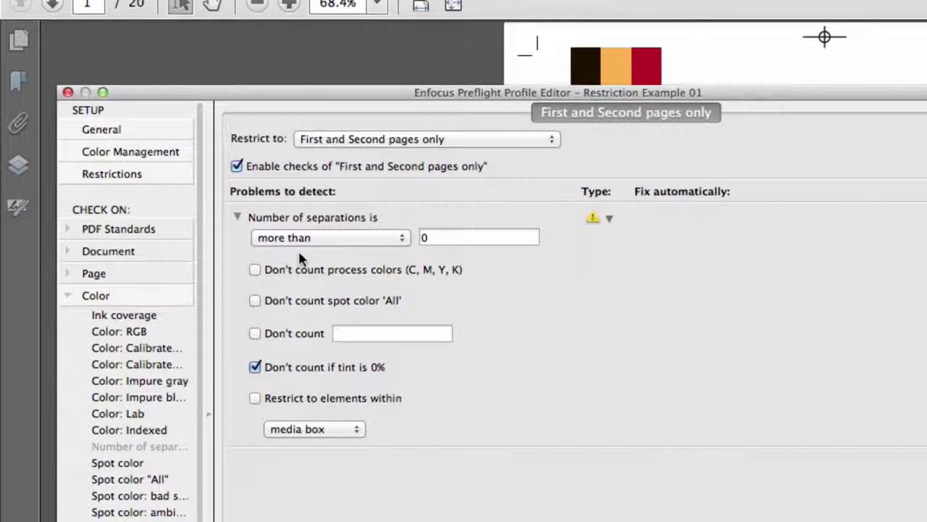
click(317, 242)
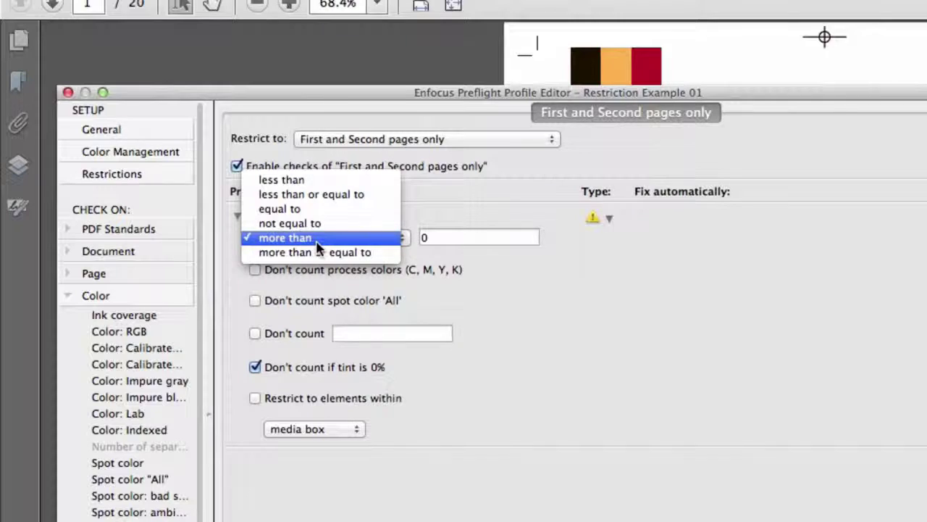
click(335, 208)
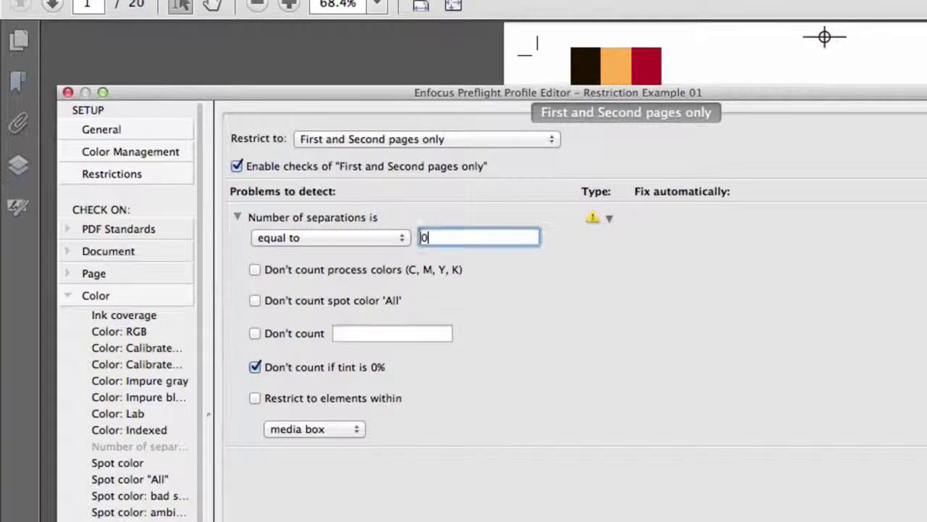
key(BackSpace)
text(4)
key(Tab)
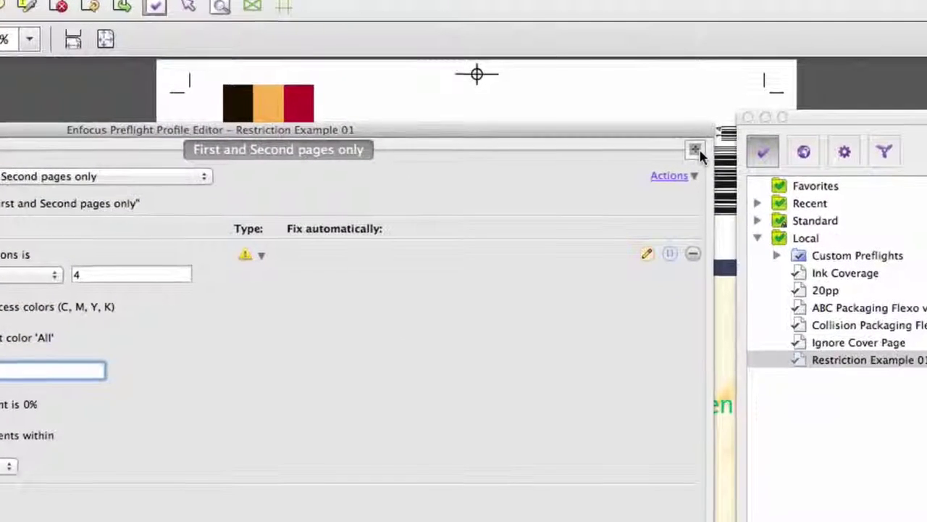
Add a second restriction tab limited to All pages except First and Second pages.
click(697, 151)
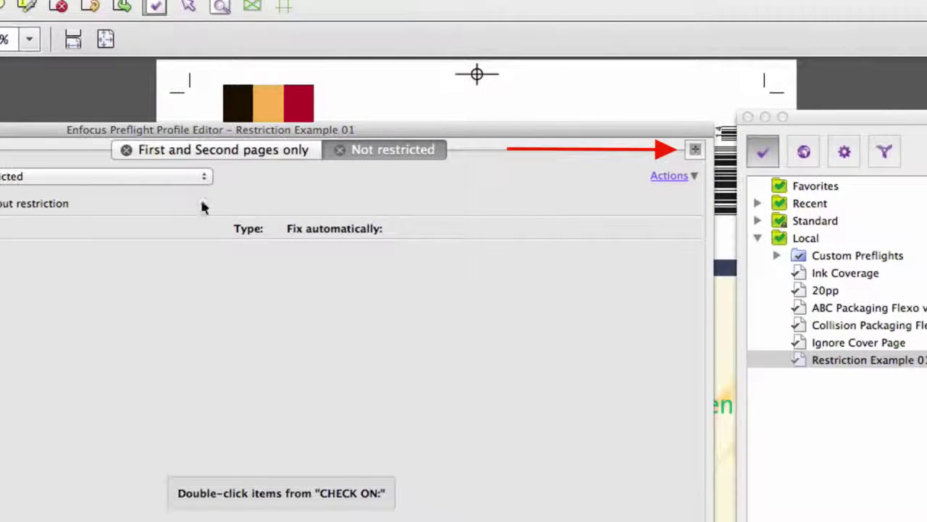
click(53, 177)
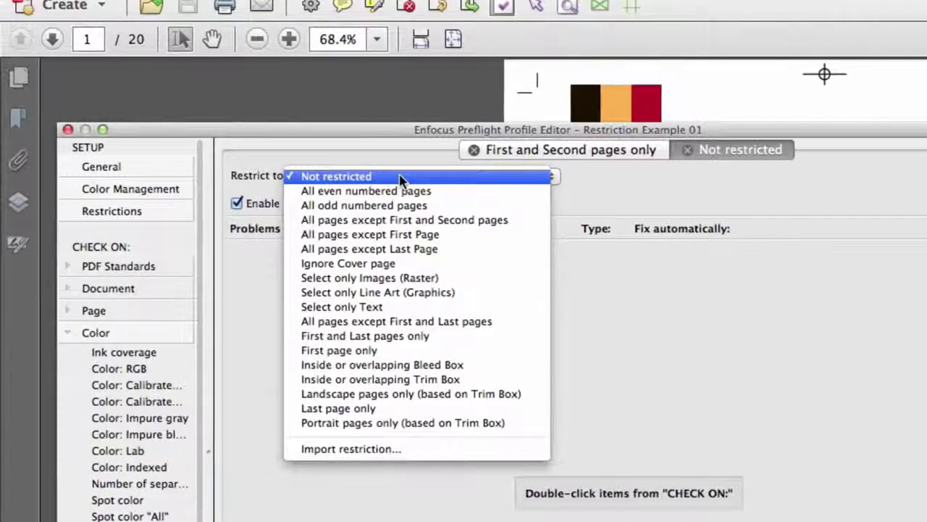
click(420, 219)
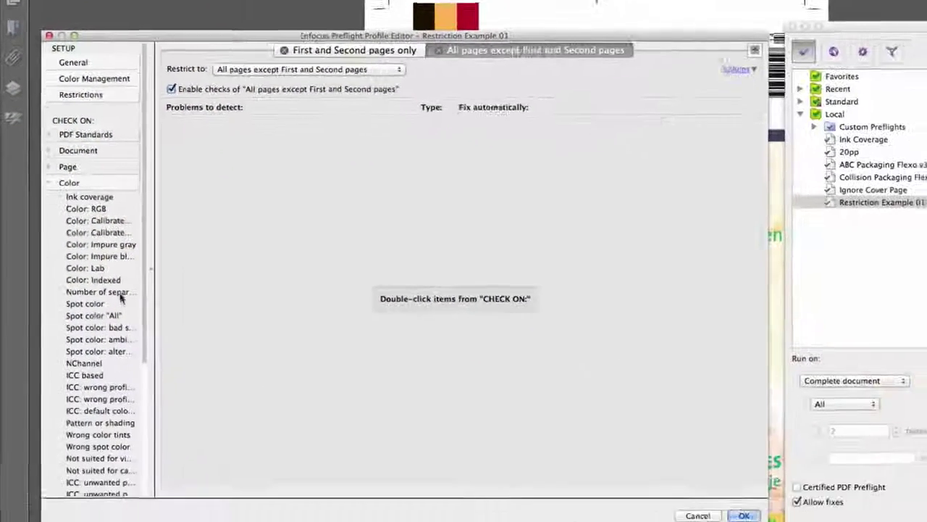
Add a Number of separations equal to 1 check there and save the profile.
click(168, 487)
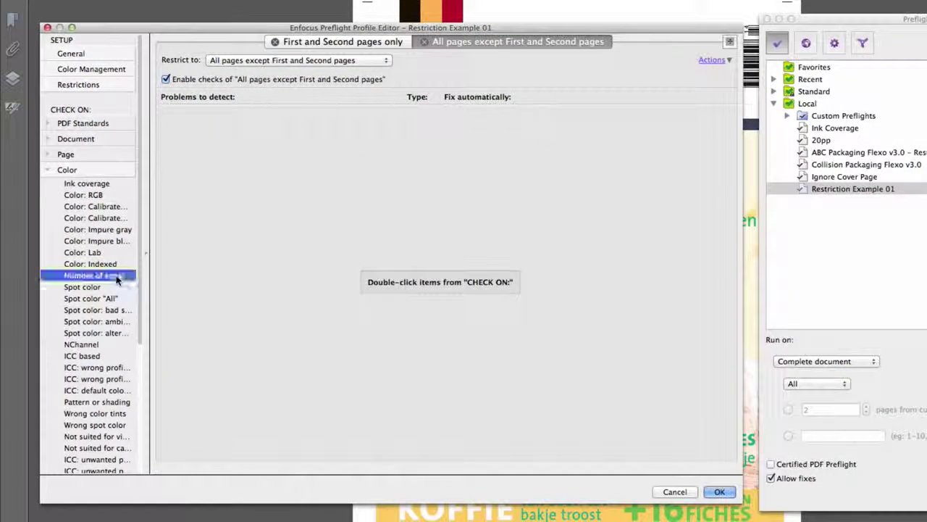
double_click(115, 279)
click(272, 129)
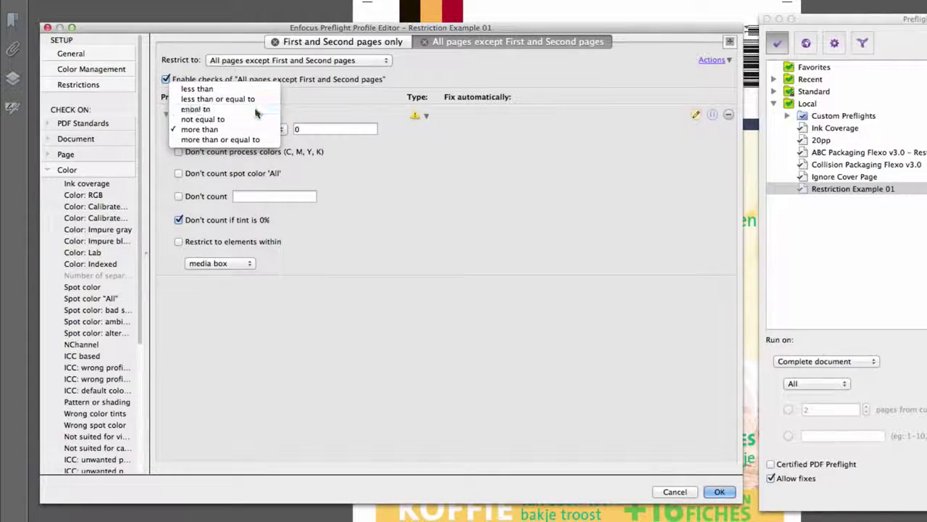
click(255, 110)
key(Tab)
text(1)
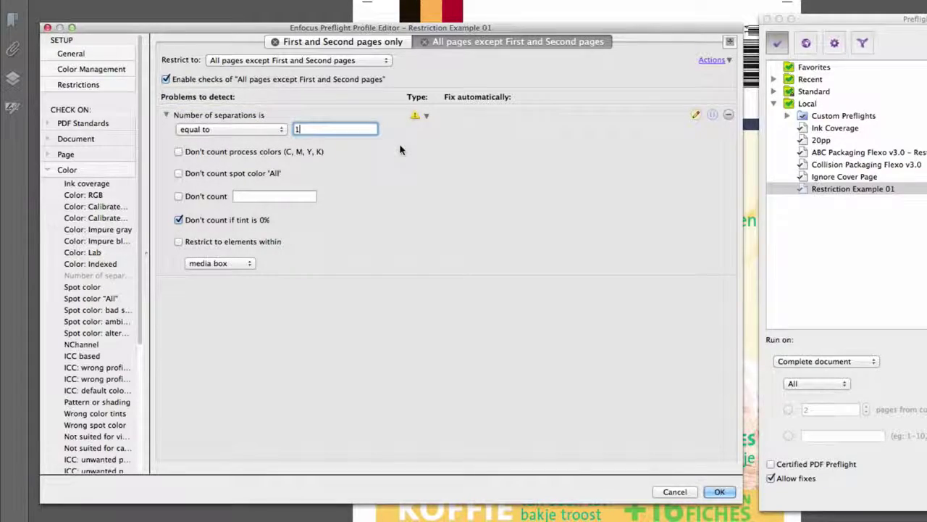
click(726, 496)
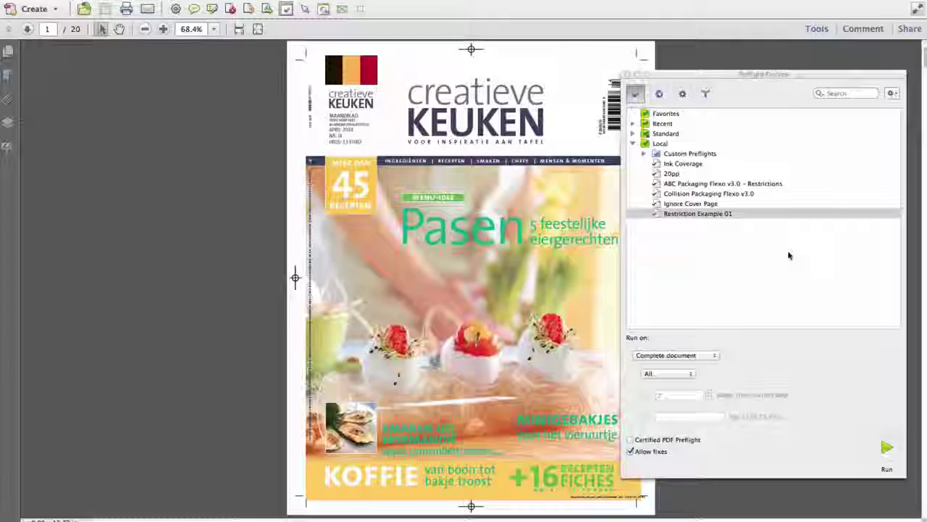
Add Select only Text as a restriction tab in all categories, then verify it under Page and Color.
click(704, 216)
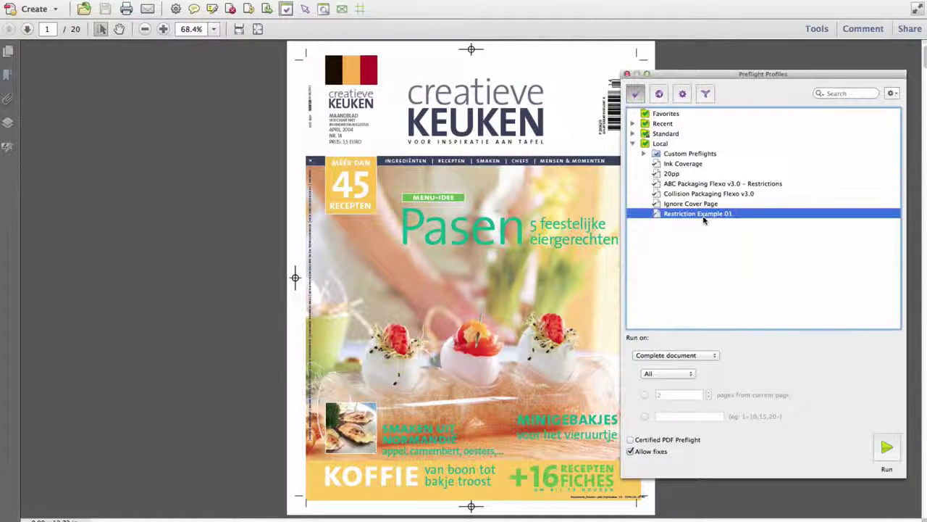
double_click(703, 216)
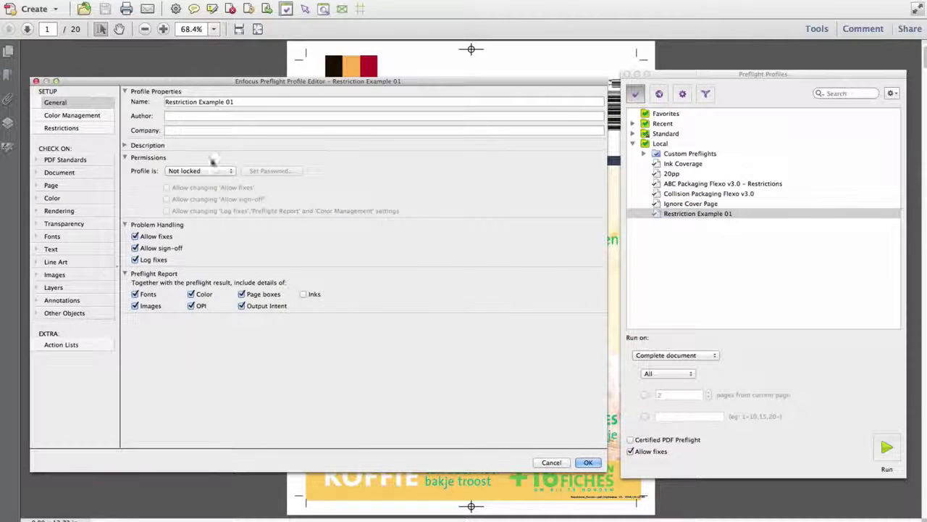
click(62, 128)
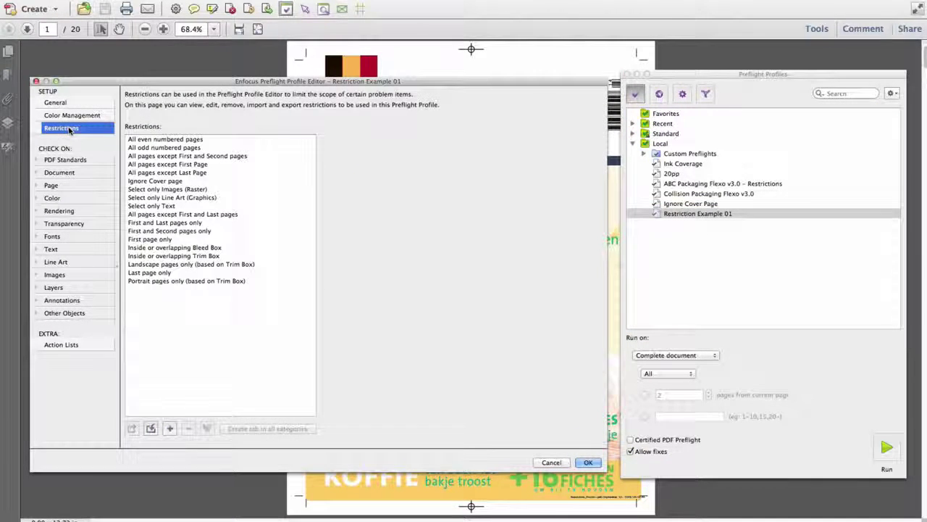
click(217, 206)
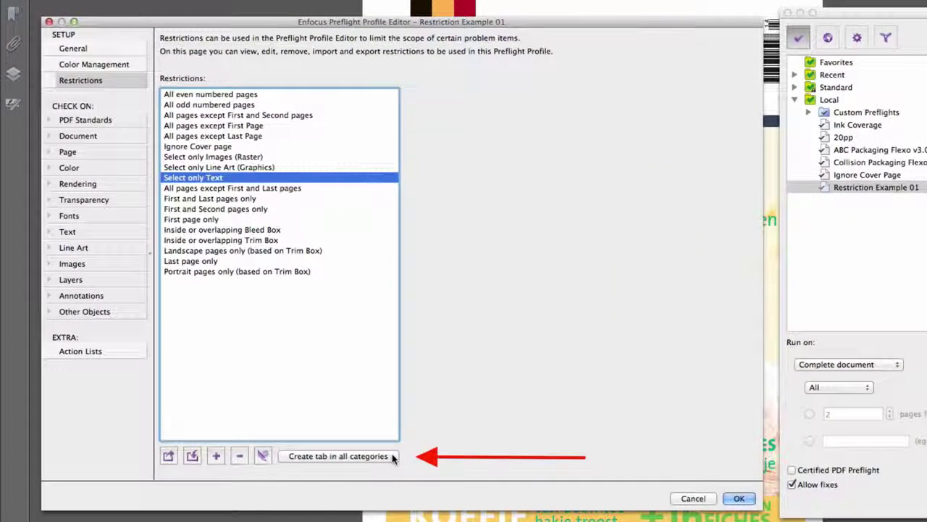
click(392, 456)
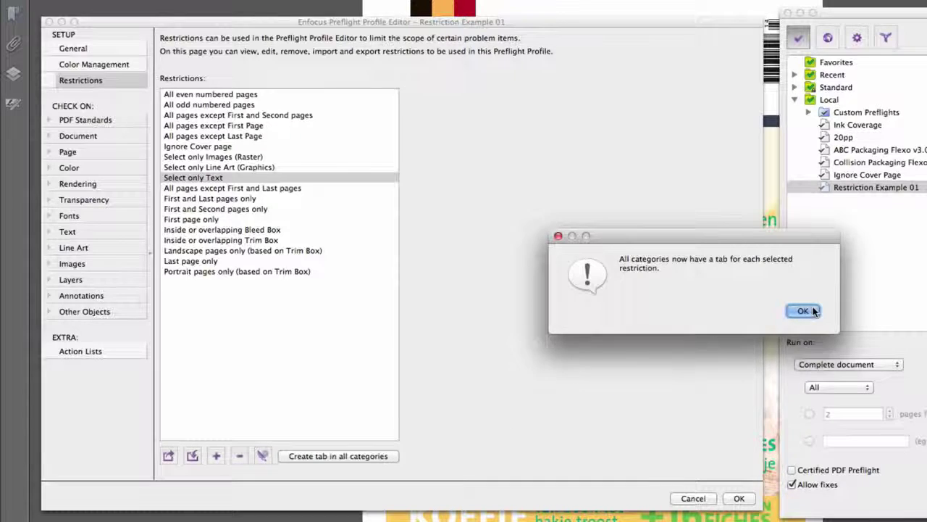
click(803, 311)
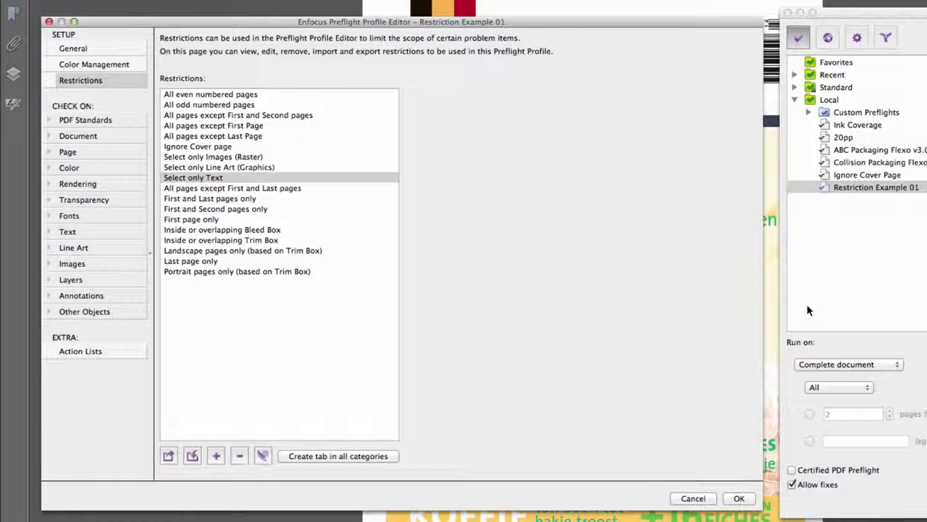
click(68, 152)
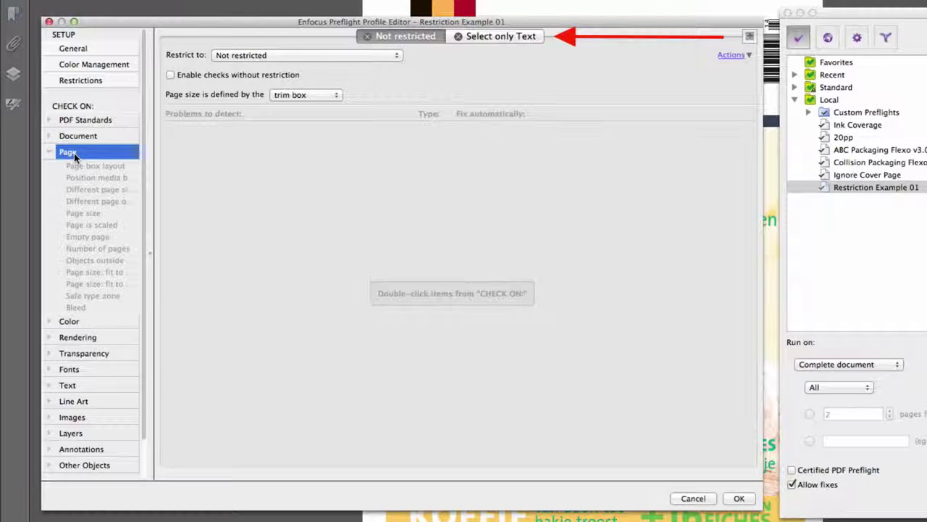
click(66, 321)
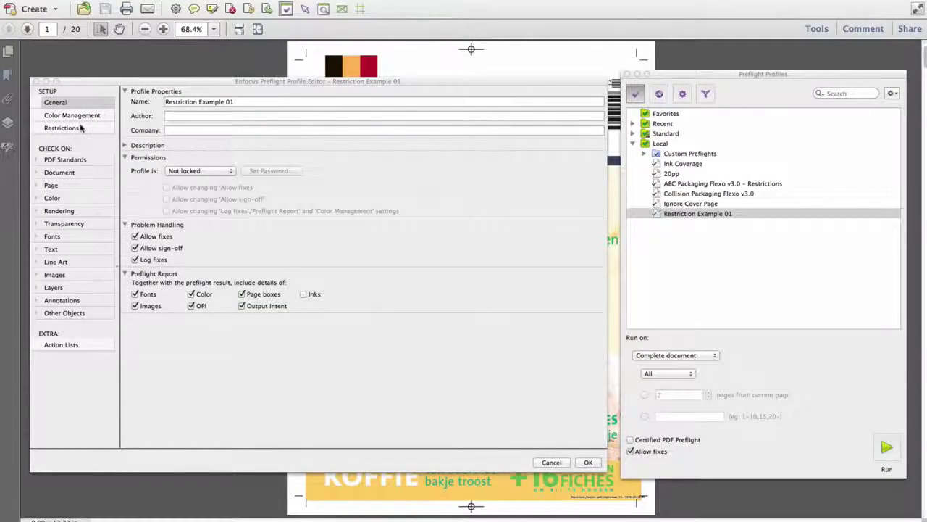
Add Select layers by name from the library's Layers selection actions to a new restriction list.
click(81, 128)
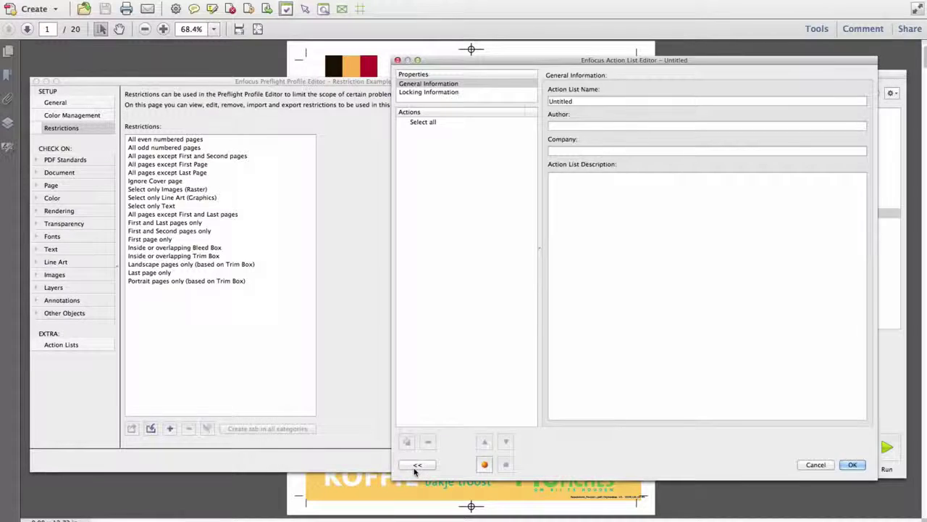
click(417, 466)
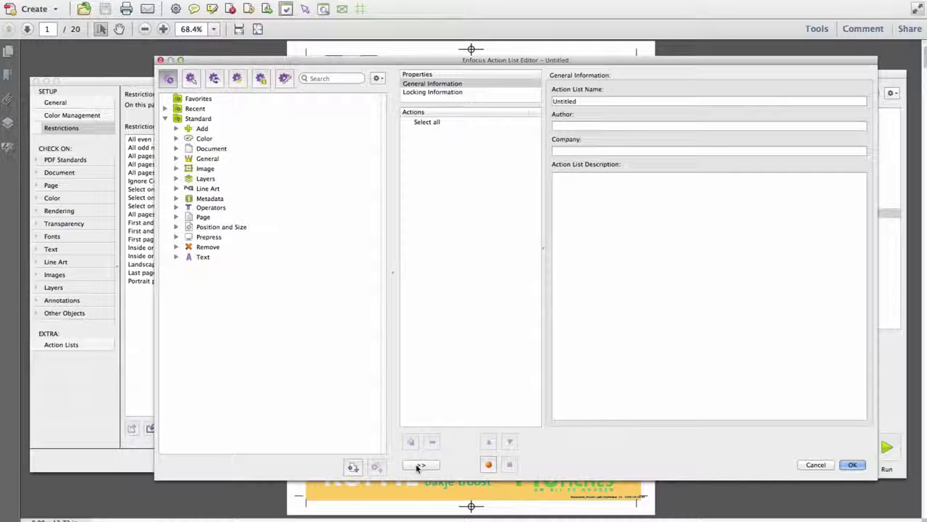
click(191, 78)
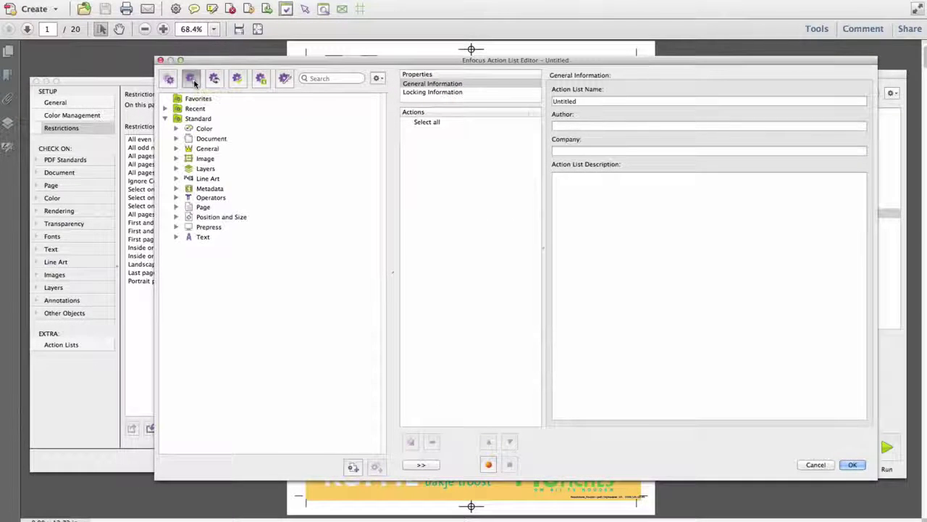
click(176, 169)
double_click(236, 189)
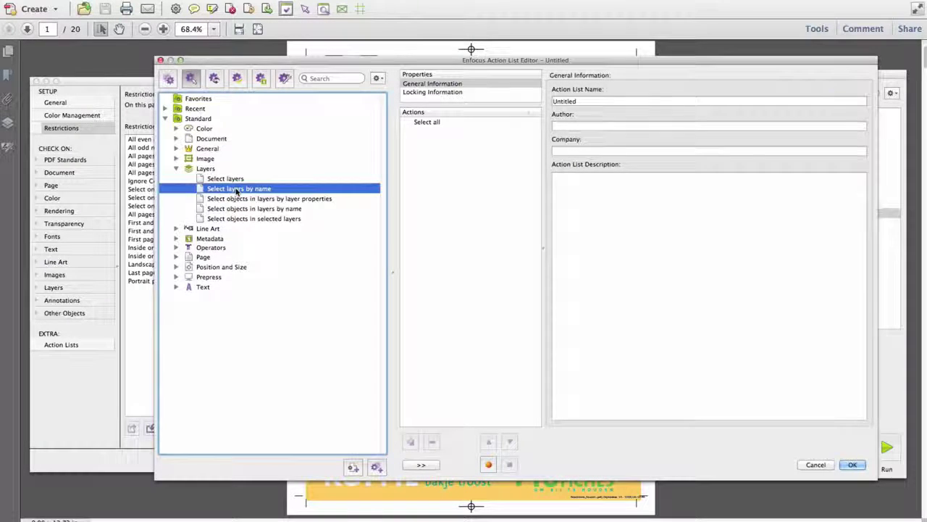
click(659, 105)
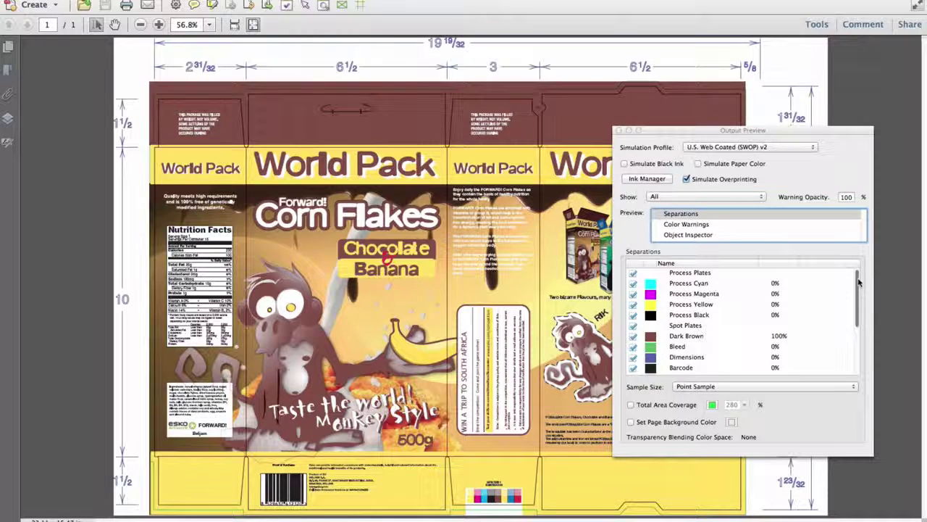
Select the Creasing and Cutting dieline separations in Output Preview, then close the preview.
drag(857, 281, 850, 305)
scroll(850, 305, down, 4)
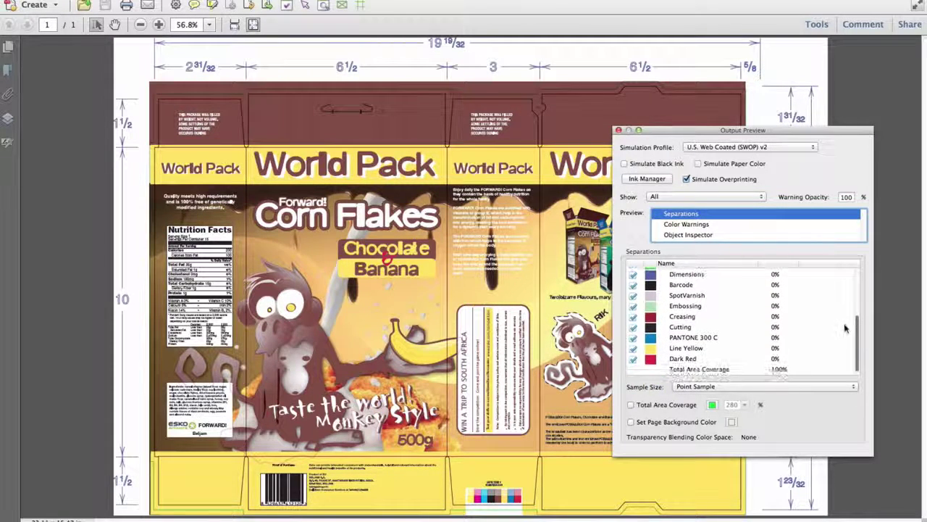
click(709, 306)
click(707, 317)
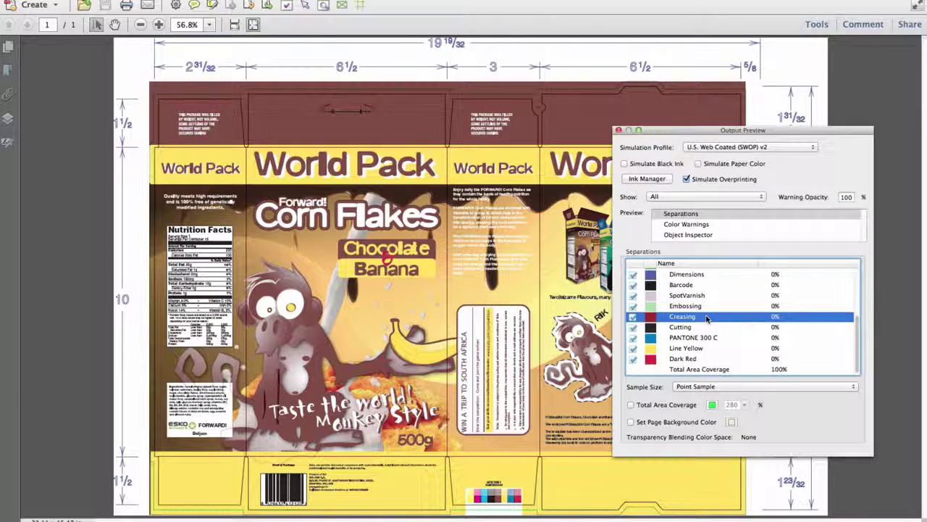
click(707, 331)
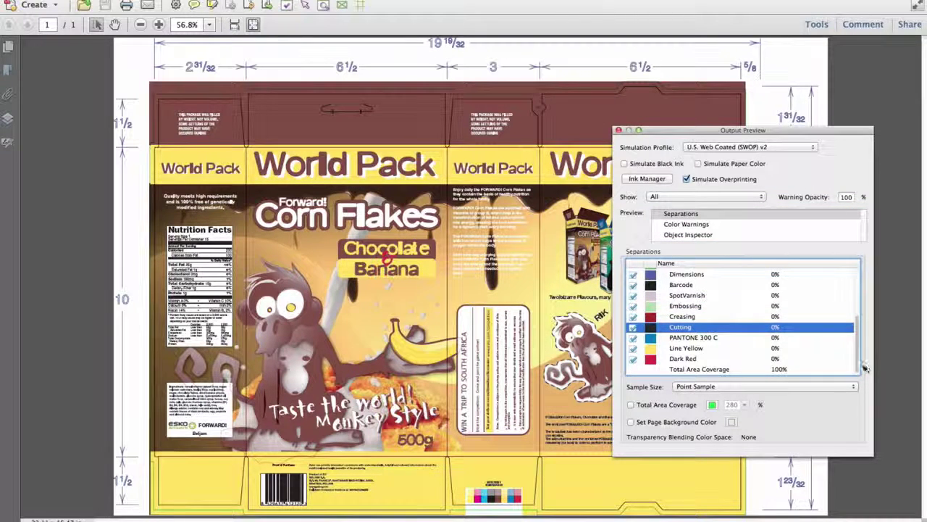
drag(861, 369, 857, 357)
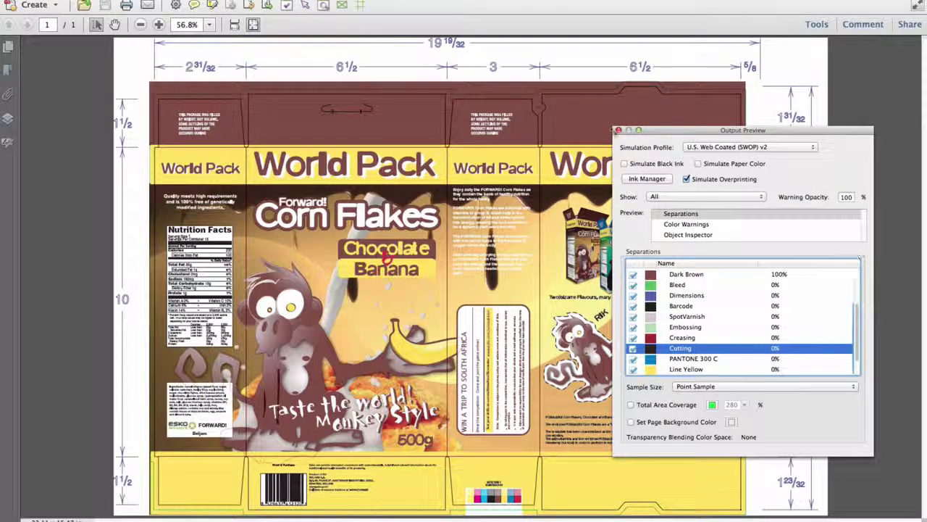
click(618, 130)
Open the 'Ignore Dieline etc' restriction and inspect its Select spot color Bleed and Dimensions steps.
click(287, 6)
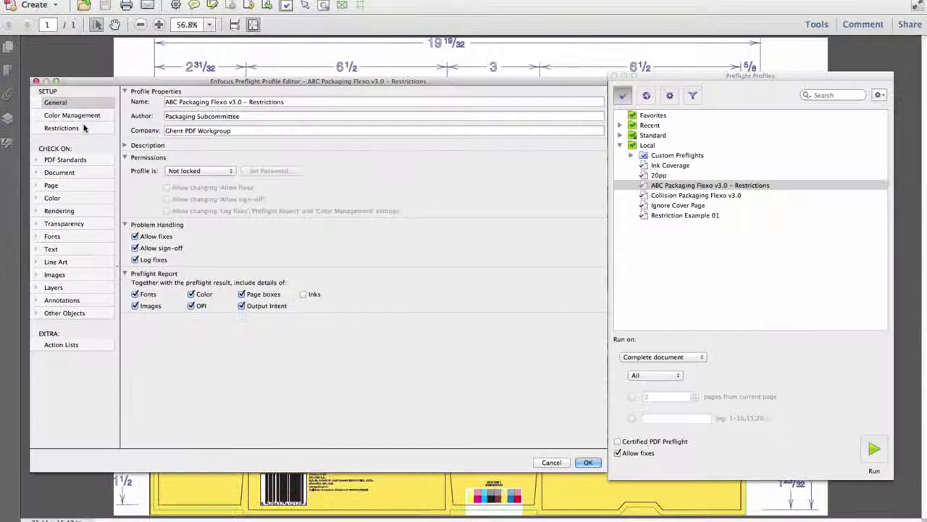
click(61, 127)
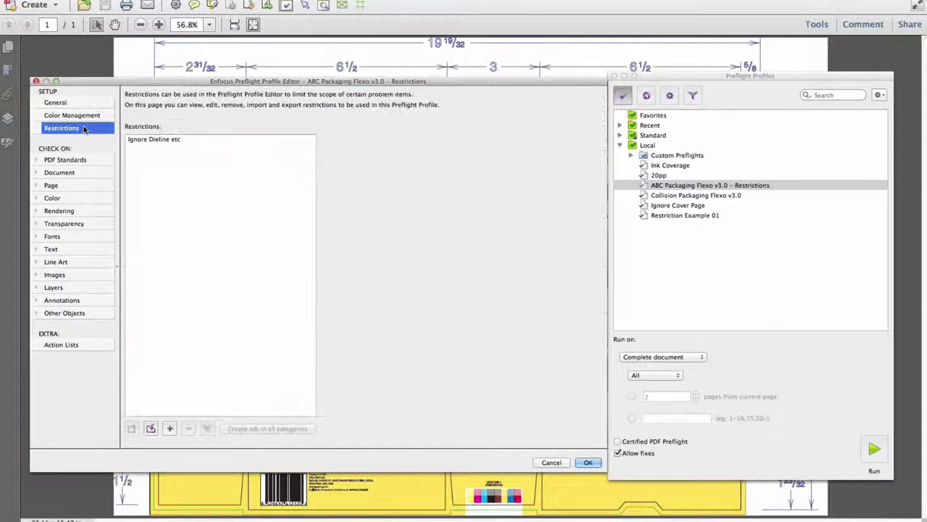
double_click(182, 140)
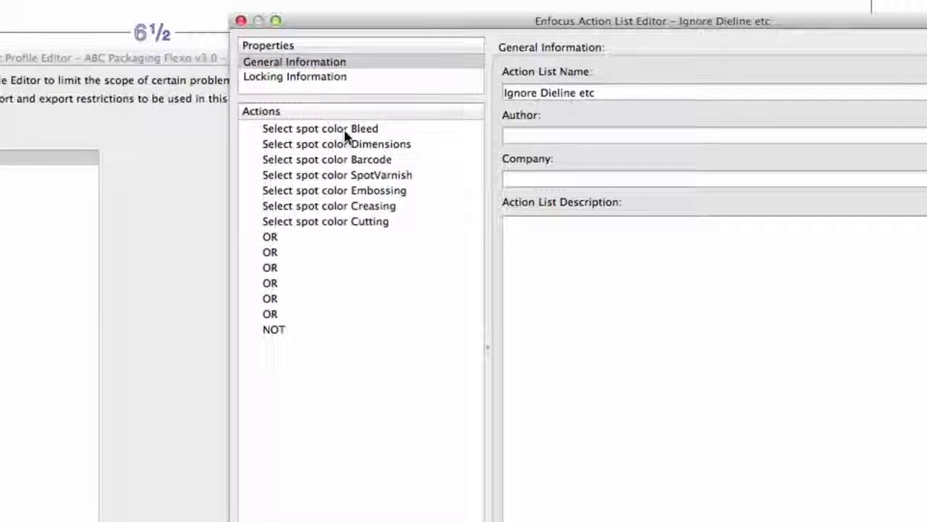
click(403, 127)
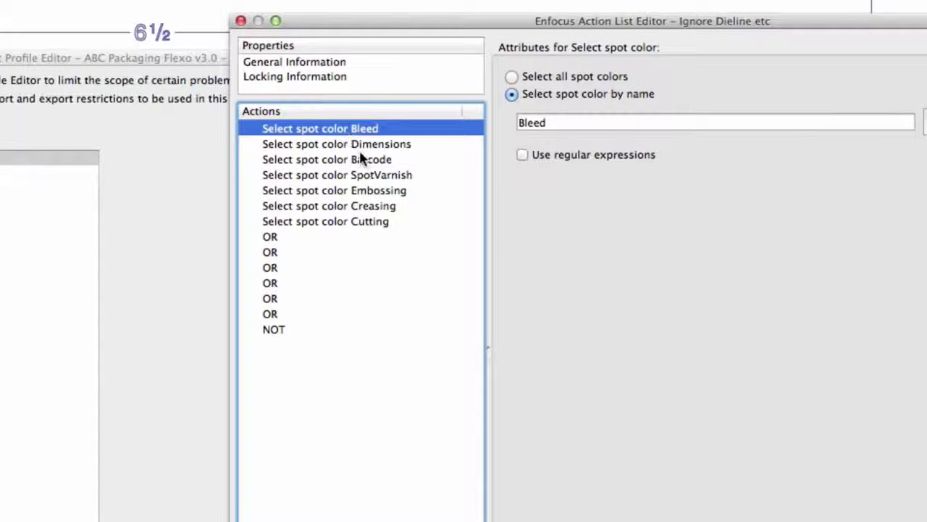
click(364, 147)
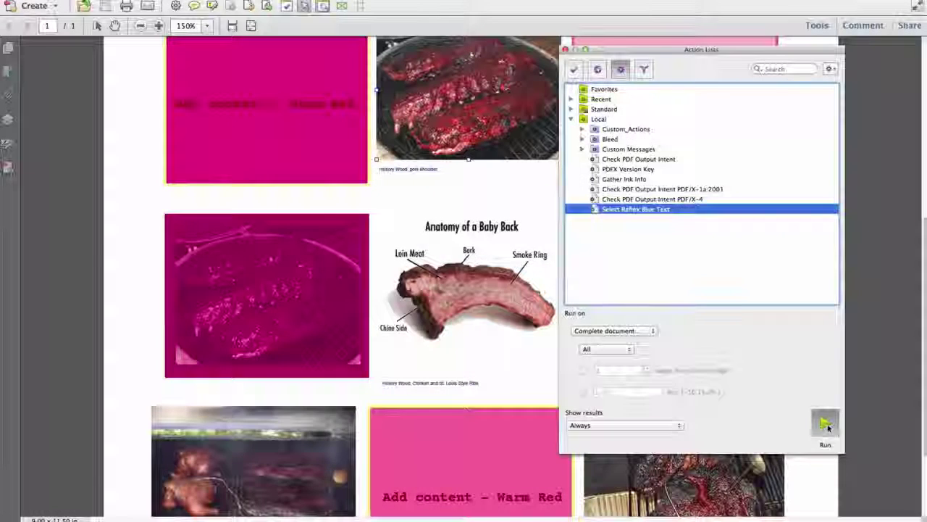
Run the Select Reflex Blue Text action list, close the results, and confirm red stroke colour.
click(826, 426)
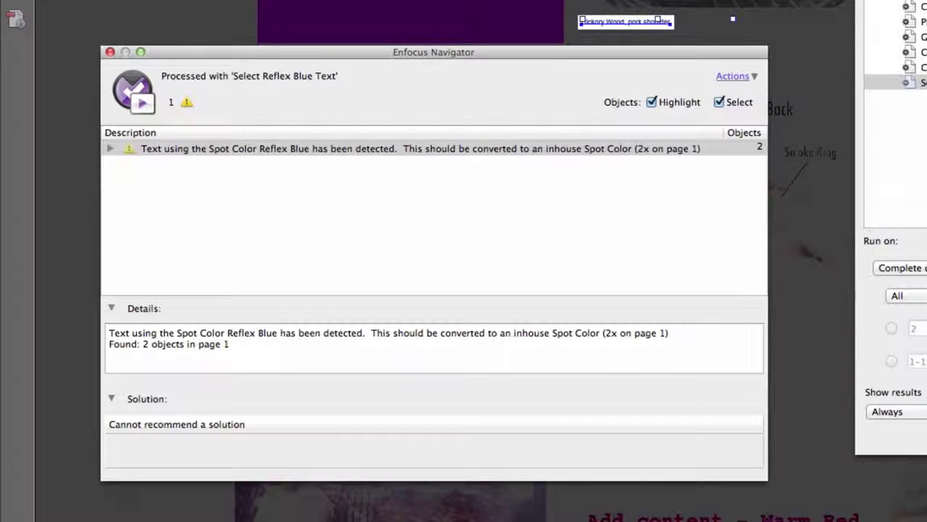
click(111, 52)
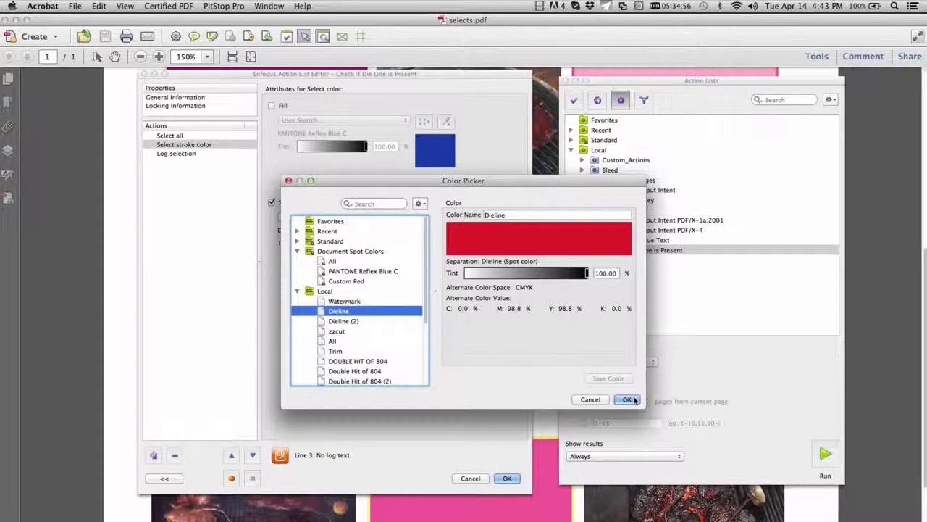
click(627, 399)
Set the Log selection step to log a message when no objects are selected.
click(185, 155)
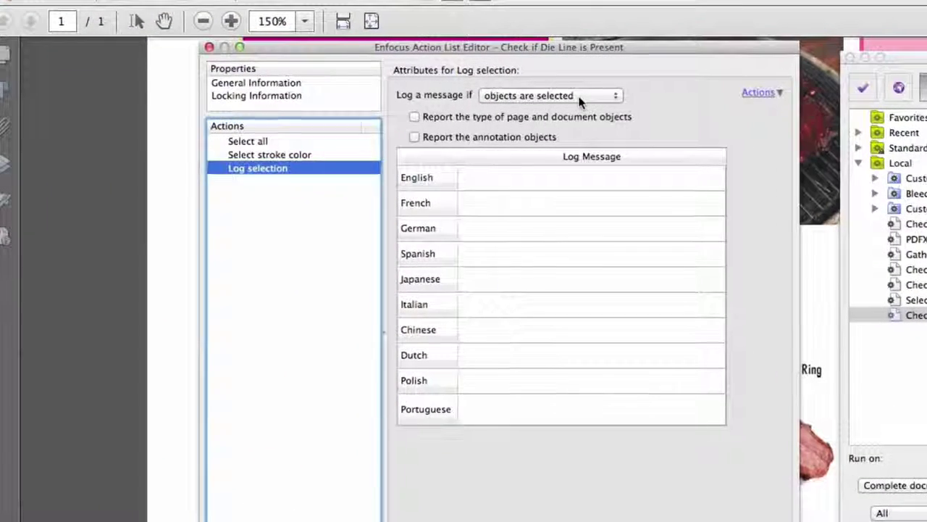
click(389, 106)
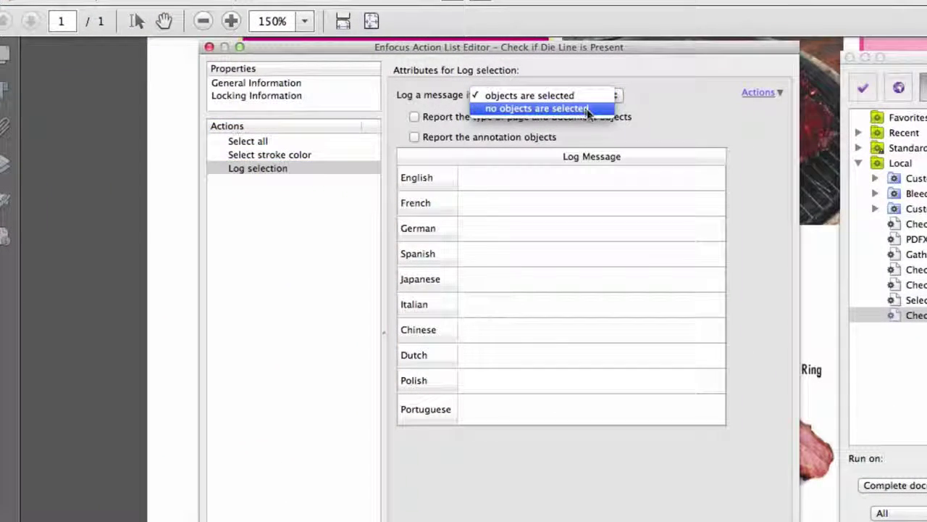
click(583, 108)
click(594, 180)
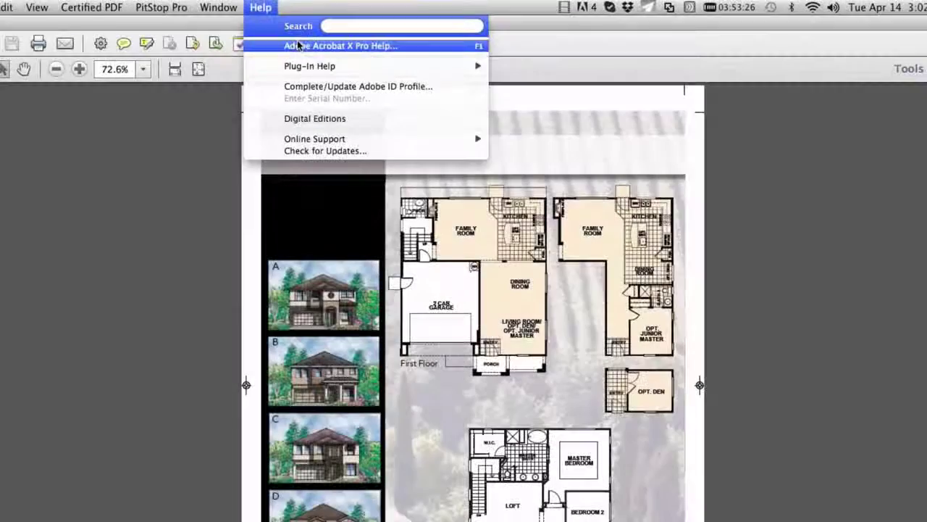
Open Enfocus Customer Experience Program from the PitStop Pro help menu and choose 'No, thank you'.
mouse_move(397, 70)
mouse_move(576, 69)
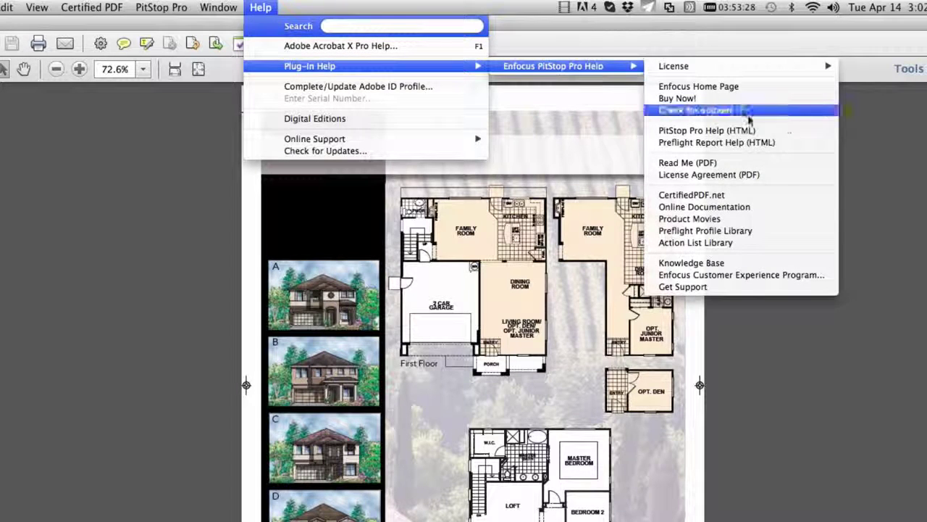
click(755, 275)
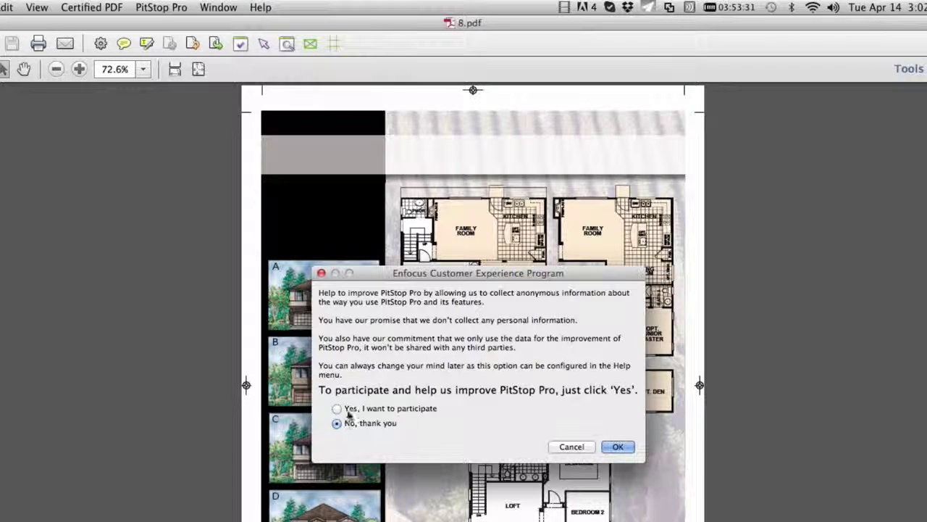
click(350, 410)
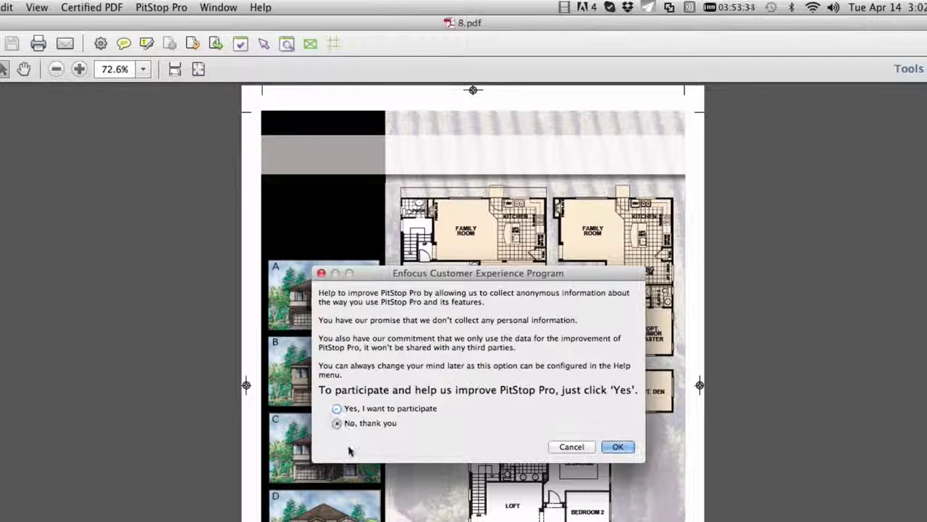